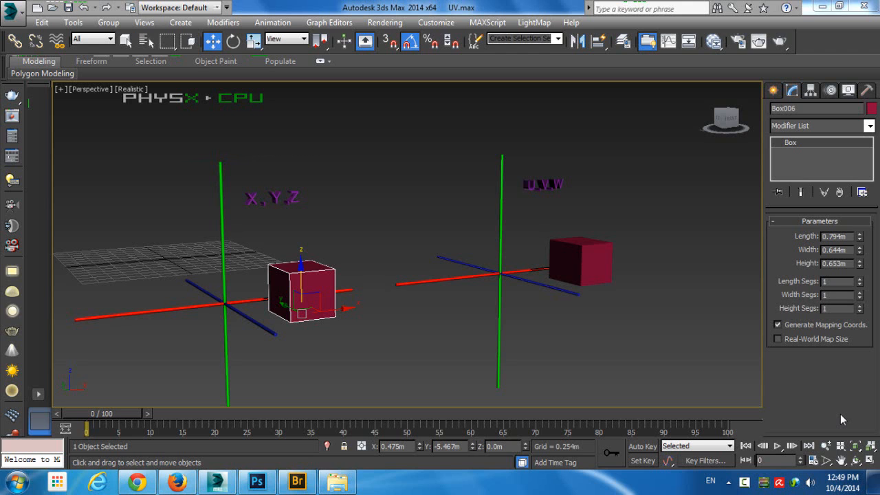
Compare the box beside the X,Y,Z axes with the box beside the U,V,W axes
click(338, 207)
click(325, 292)
middle_drag(325, 292, 386, 227)
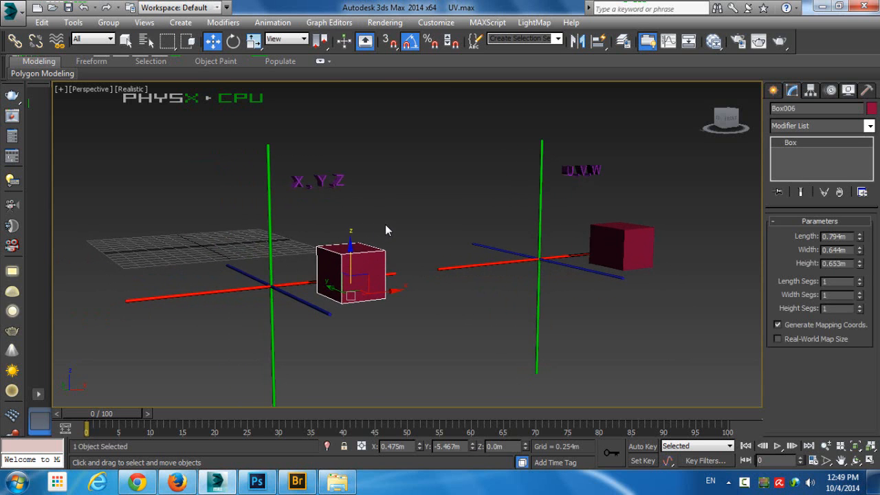
click(386, 224)
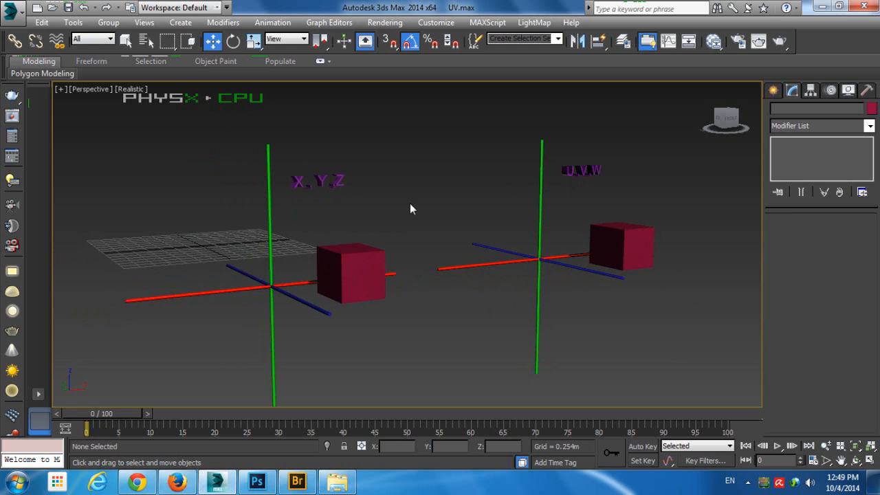
middle_drag(410, 206, 395, 196)
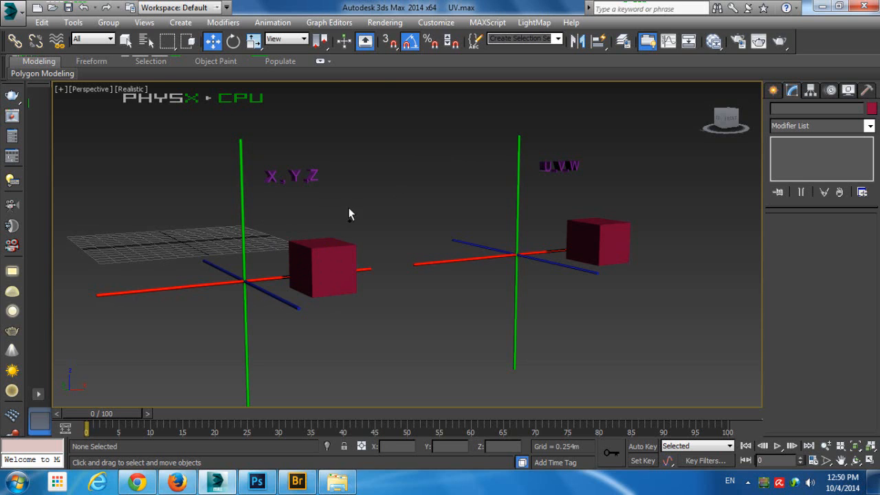
click(315, 257)
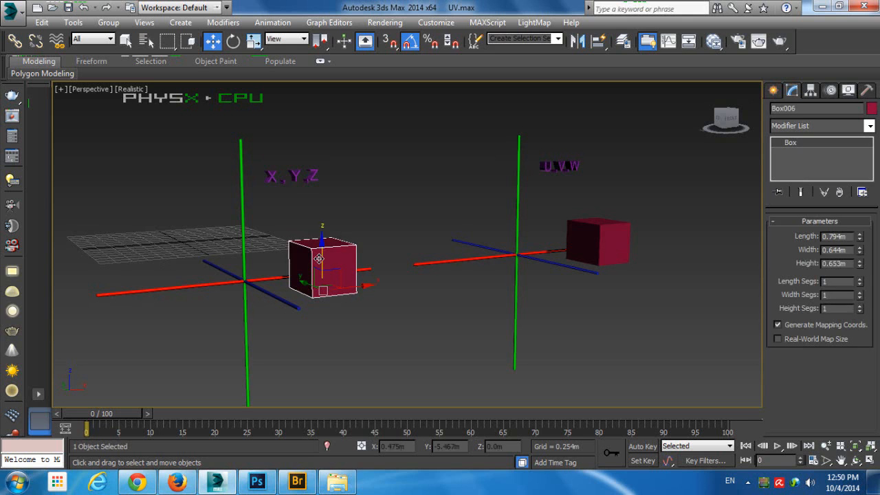
click(587, 225)
click(545, 336)
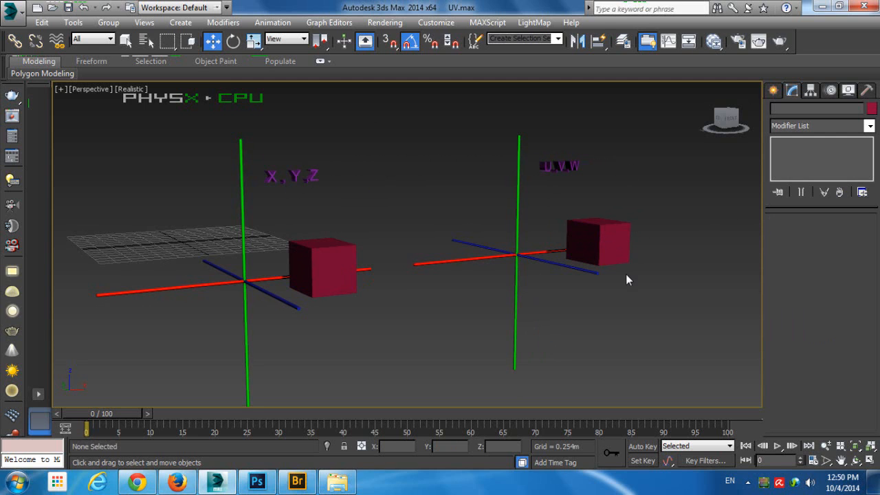
click(312, 256)
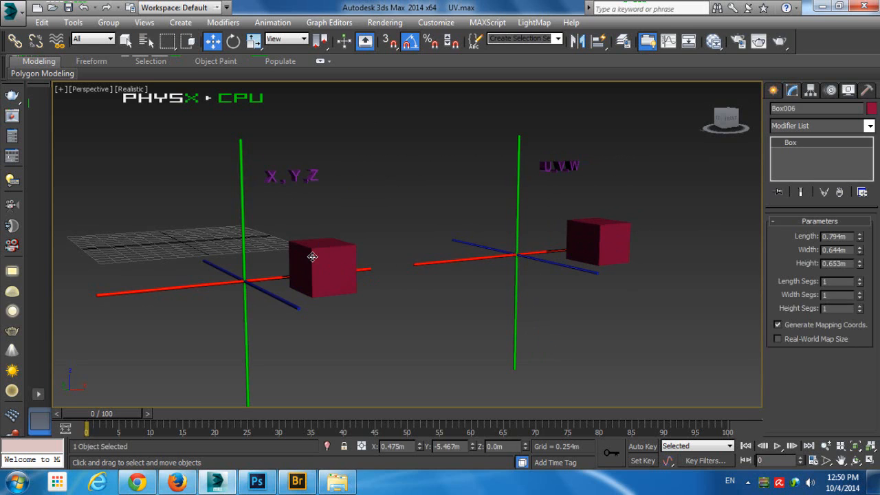
click(589, 240)
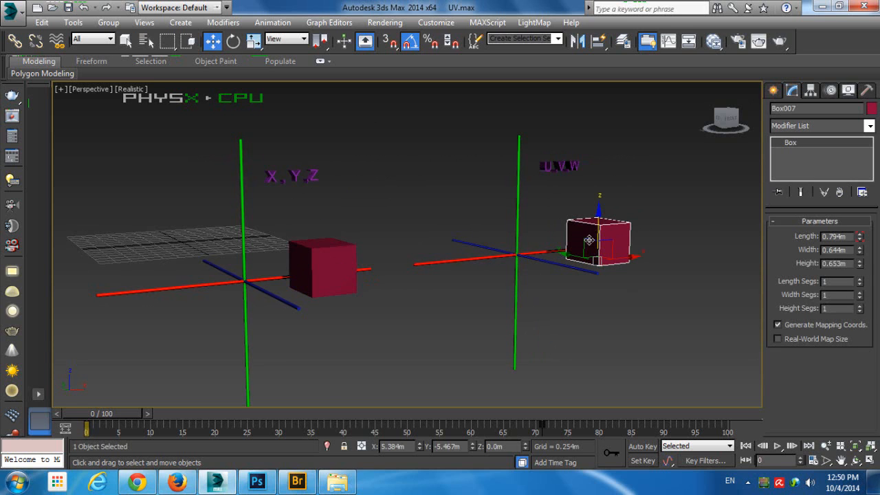
click(589, 292)
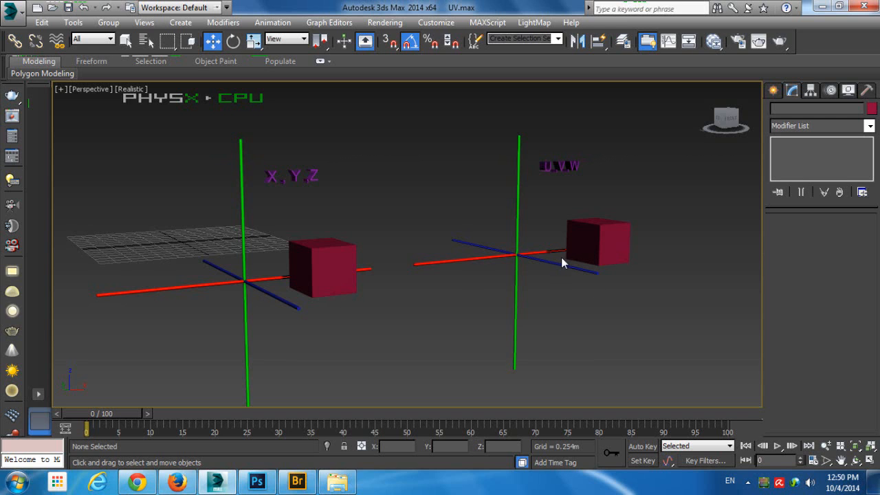
Delete the W letter and the blue third axis from the U,V,W axis set
click(568, 166)
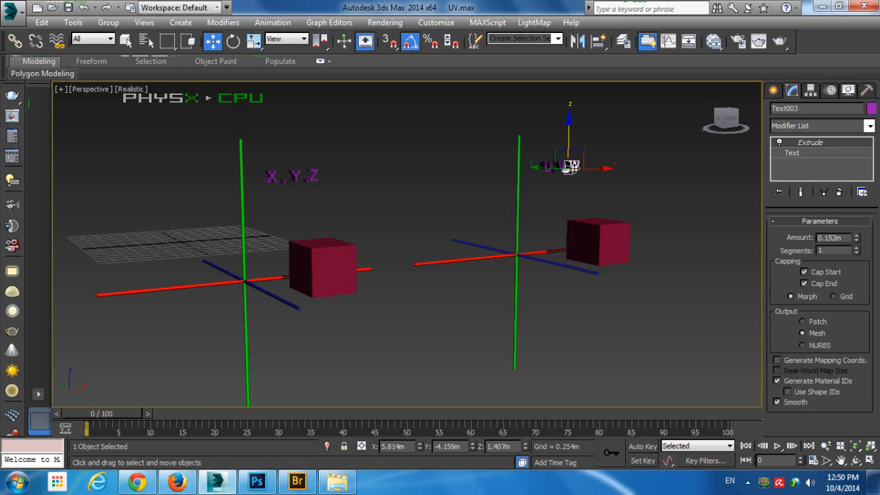
key(Delete)
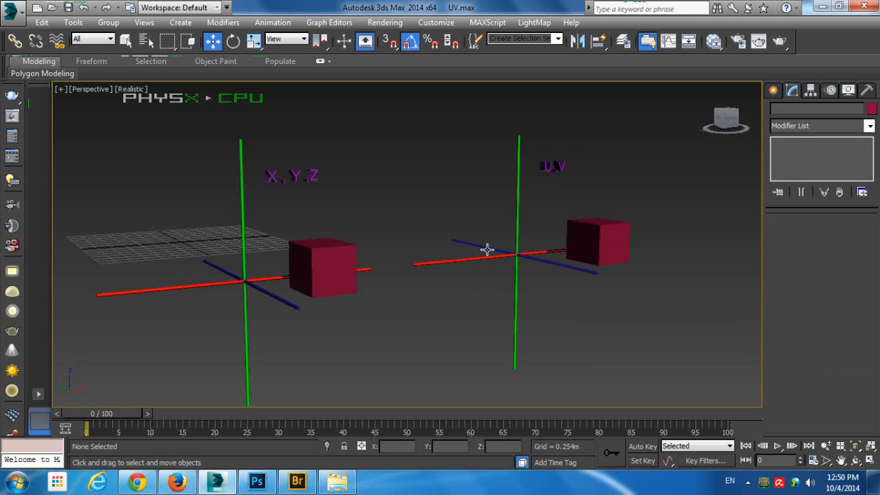
click(487, 249)
key(Delete)
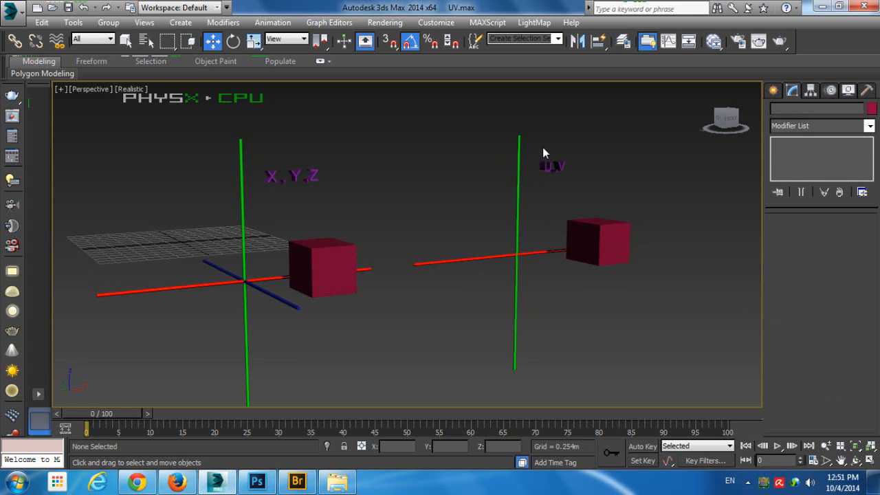
Select the box beside the U,V axes and move the animation to frame 6
click(547, 165)
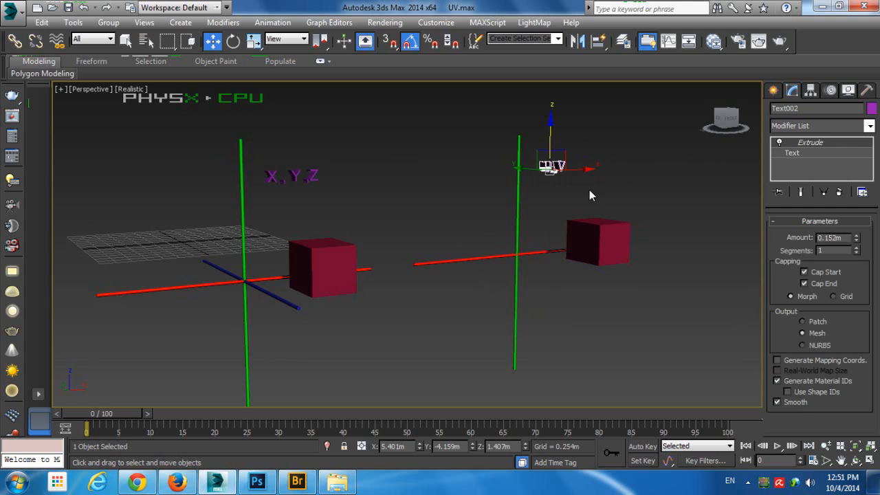
click(589, 191)
click(592, 232)
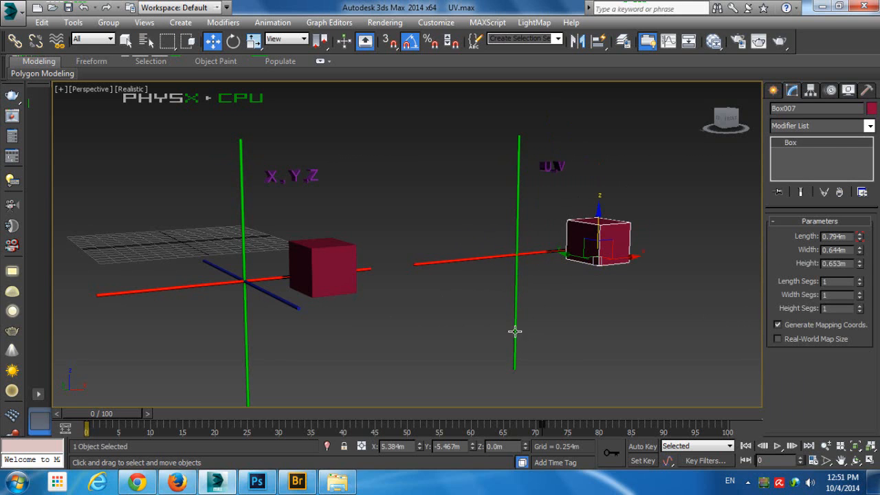
drag(112, 415, 146, 412)
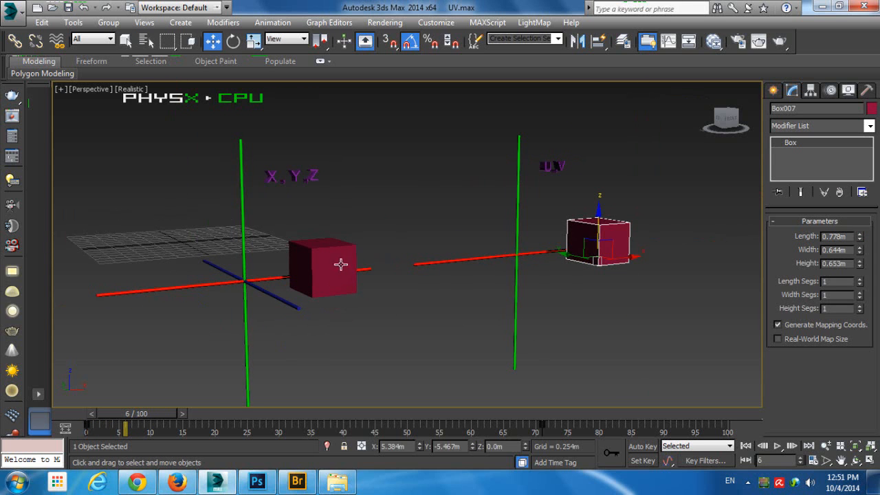
Select the box beside the X,Y,Z axes and examine it from the front and from above
scroll(342, 261, up, 3)
scroll(570, 298, down, 3)
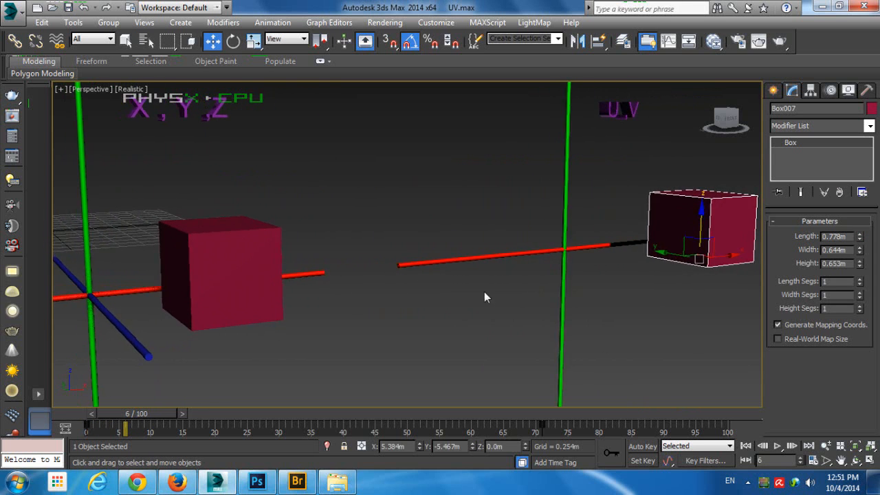
click(208, 256)
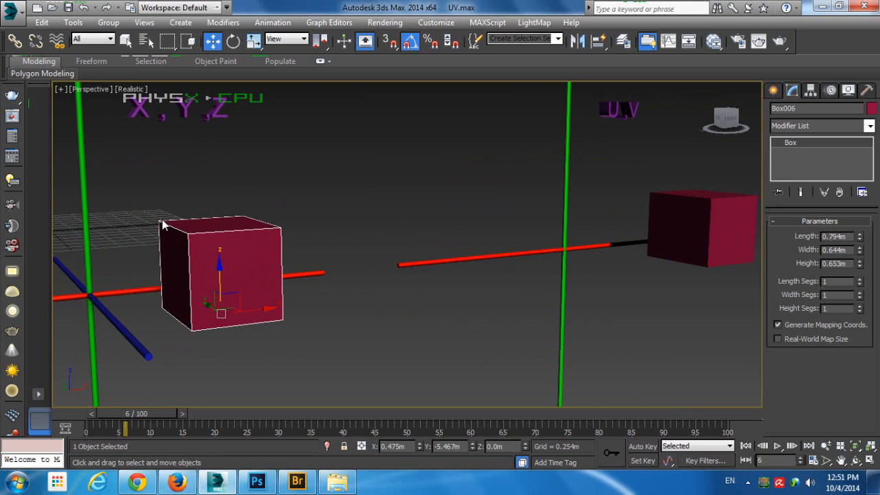
scroll(176, 234, up, 1)
alt+middle_drag(176, 234, 165, 226)
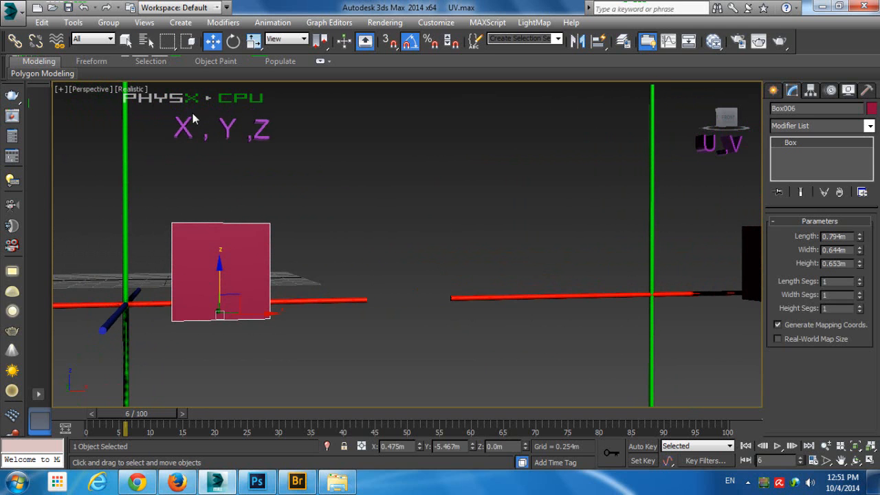
alt+middle_drag(231, 156, 220, 201)
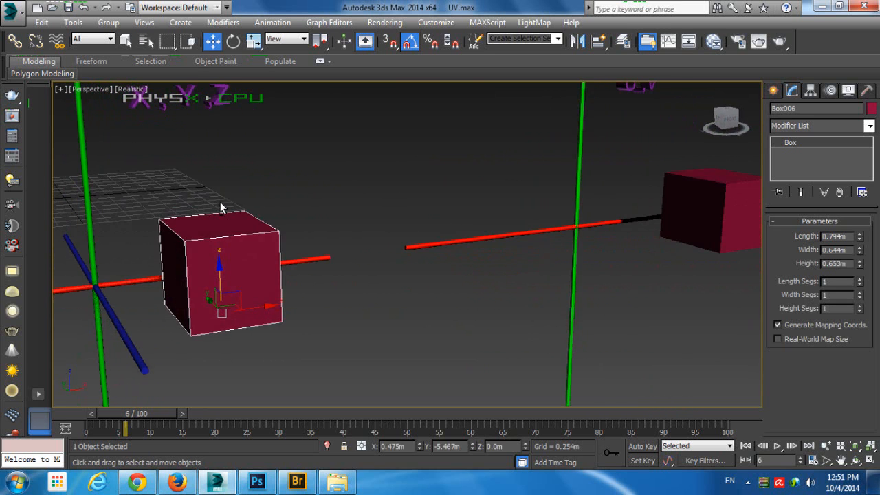
alt+middle_drag(431, 141, 388, 166)
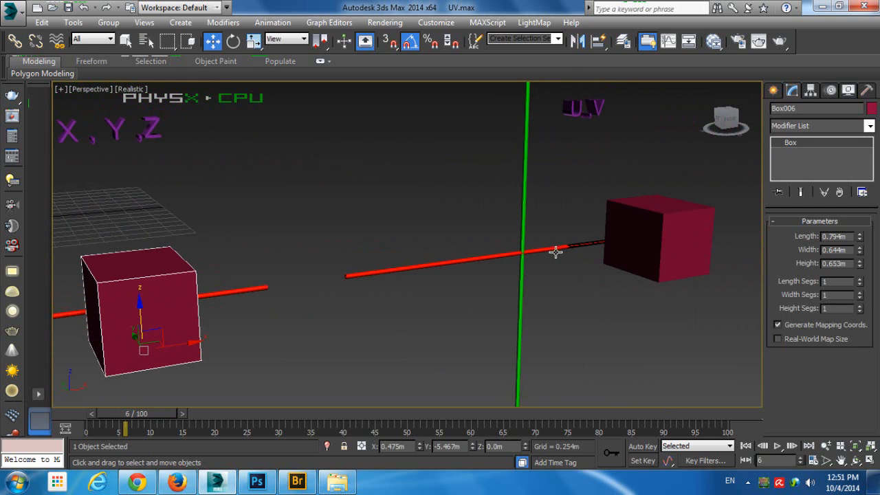
Move the animation to frame 79 and select the flattened box beside the U,V axes
drag(137, 413, 587, 396)
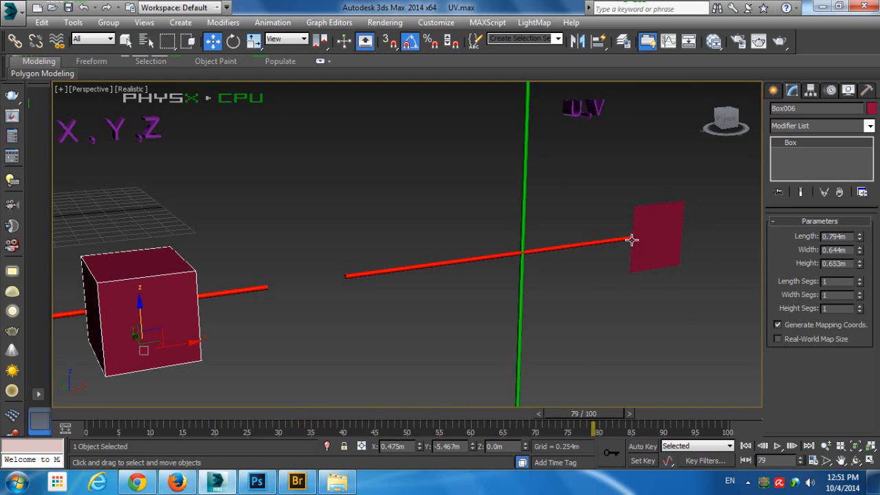
click(642, 218)
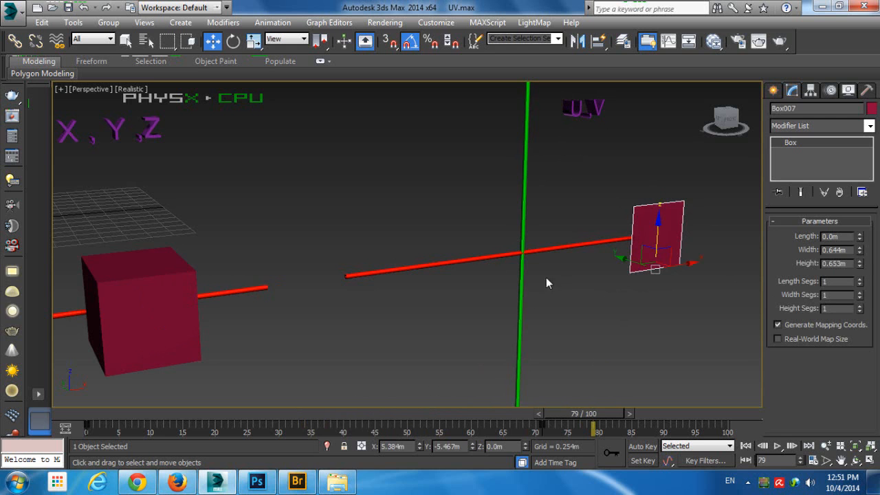
alt+middle_drag(222, 277, 291, 234)
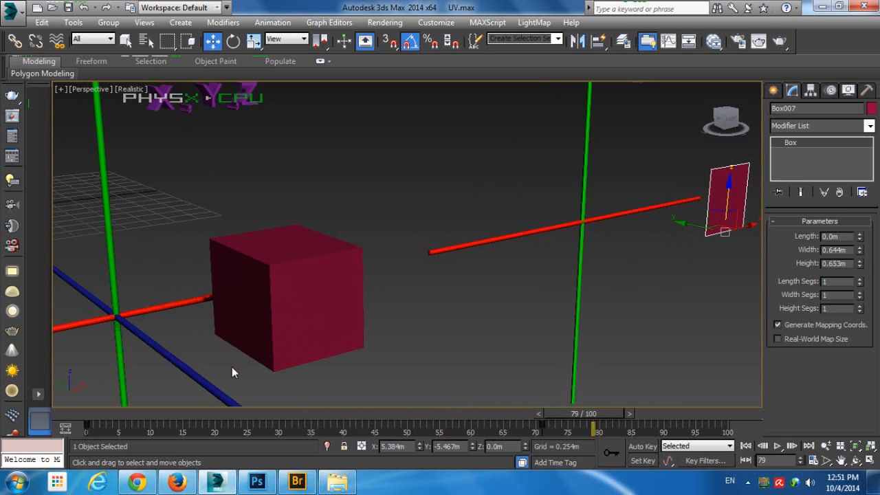
alt+middle_drag(557, 232, 519, 233)
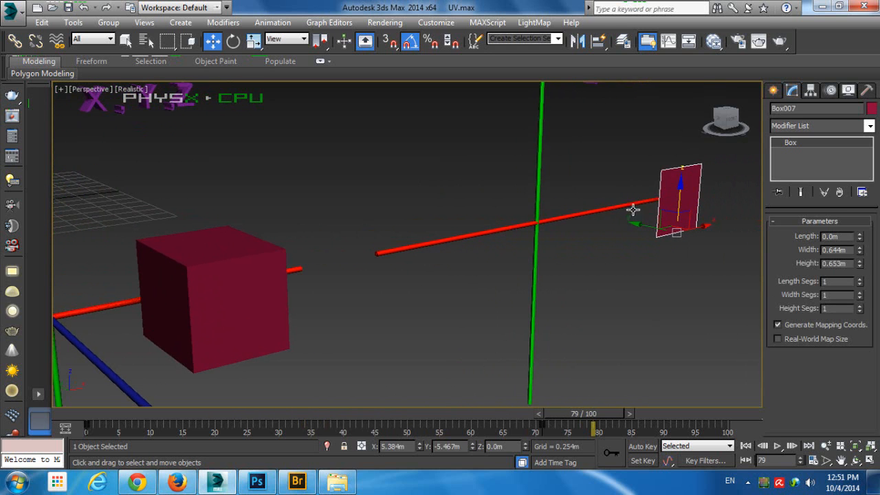
middle_drag(615, 207, 584, 209)
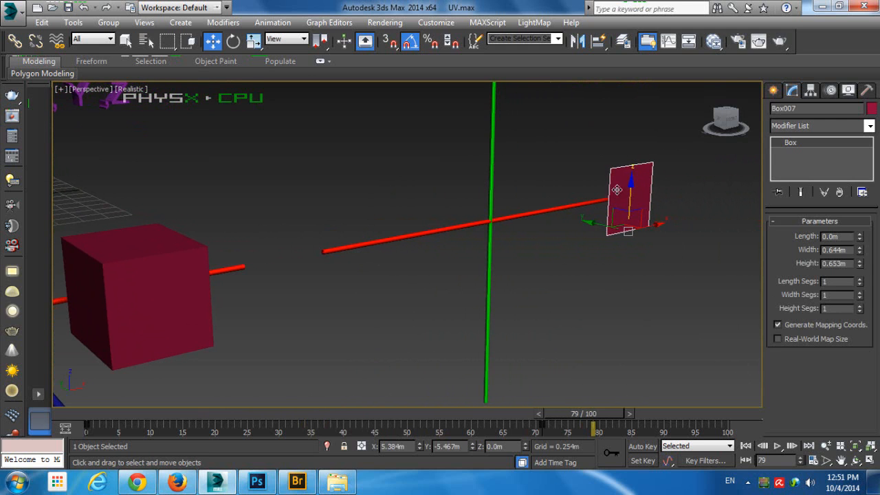
Compare the solid box beside the X,Y,Z axes with the flat shape beside the U,V axes, leaving nothing selected
click(176, 278)
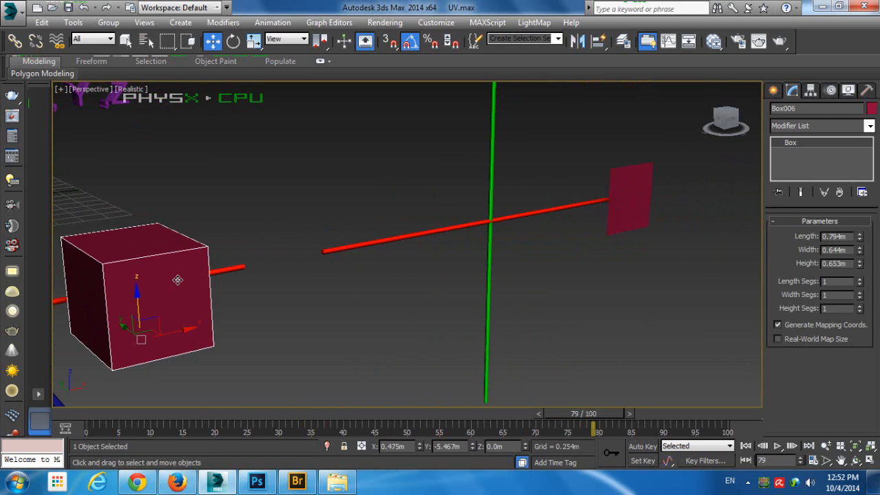
alt+middle_drag(176, 279, 215, 275)
mouse_move(430, 273)
middle_down()
mouse_move(404, 280)
mouse_move(425, 280)
middle_up()
scroll(403, 280, down, 5)
click(448, 283)
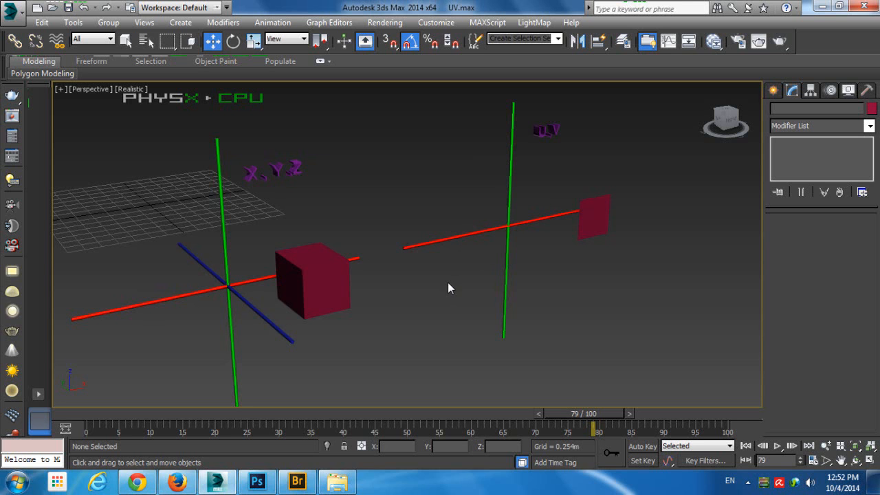
middle_drag(277, 200, 367, 194)
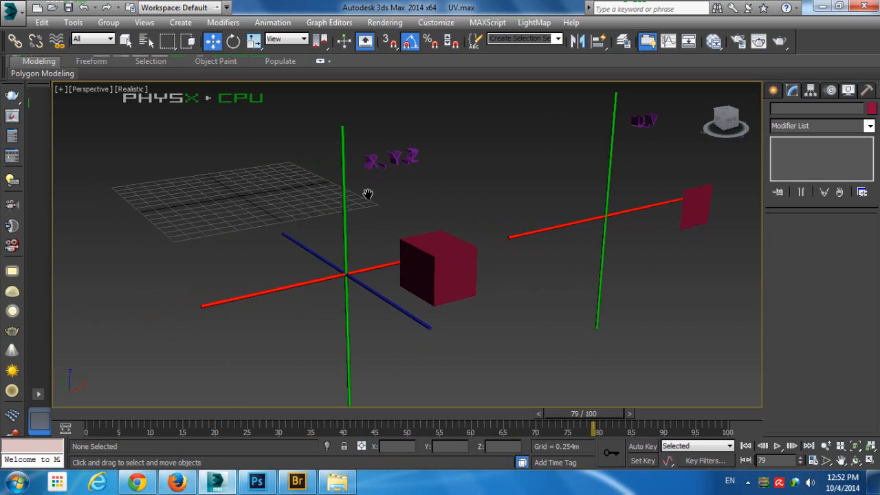
Unhide by name all hidden boxes, spheres and the plane, leaving out Group001
middle_drag(307, 156, 376, 243)
right_click(384, 224)
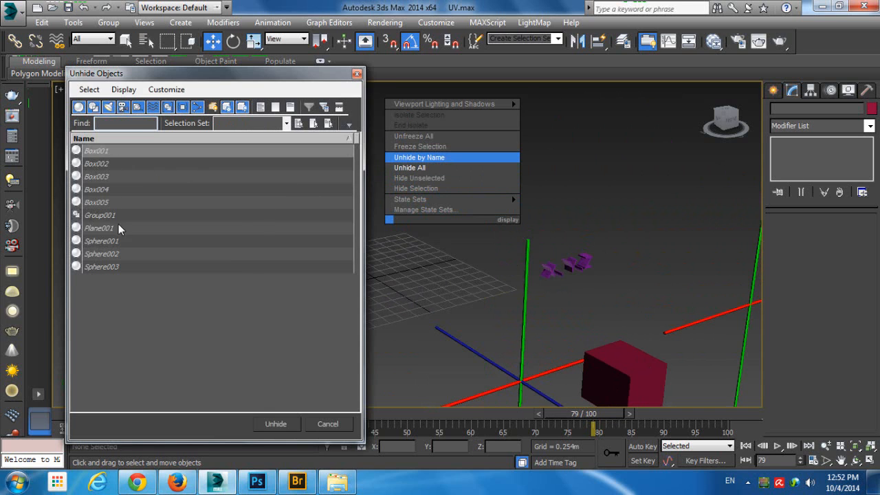
key(ctrl+a)
ctrl+click(112, 217)
click(275, 423)
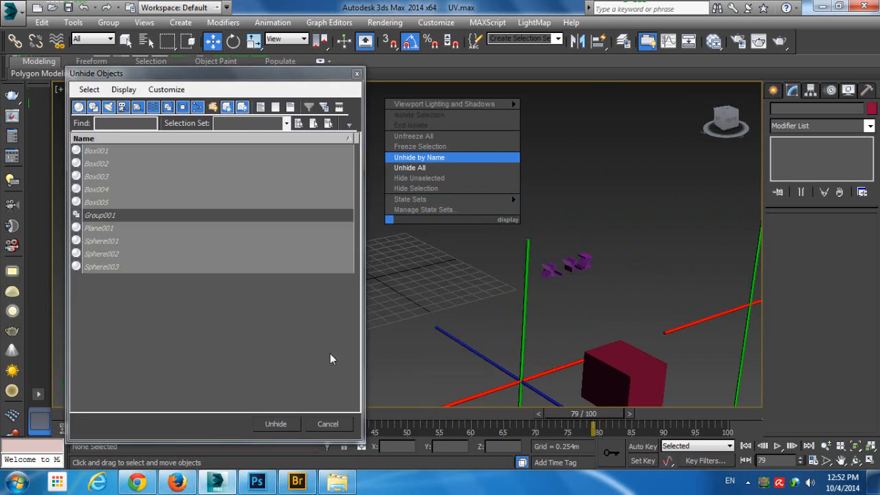
scroll(440, 258, up, 5)
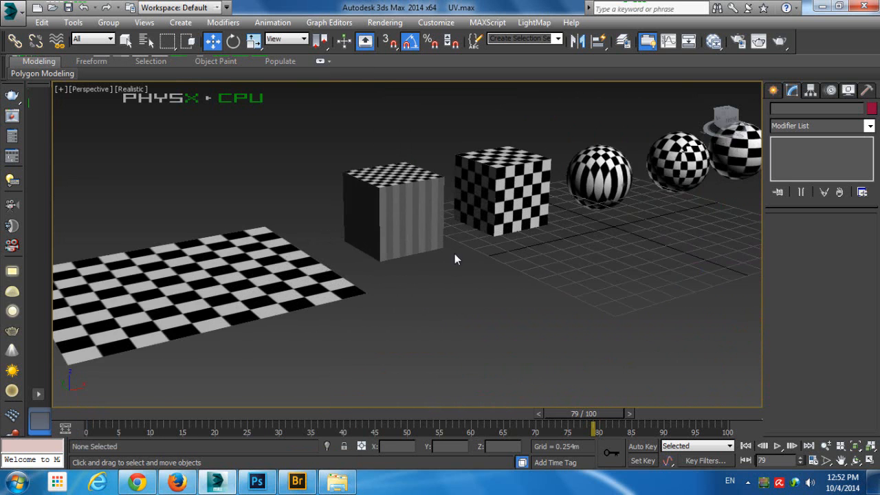
Select the checkered plane and open the Map #1 Checker settings in the Slate Material Editor, shifting its node fully into view
middle_drag(457, 258, 516, 245)
alt+middle_drag(442, 243, 435, 251)
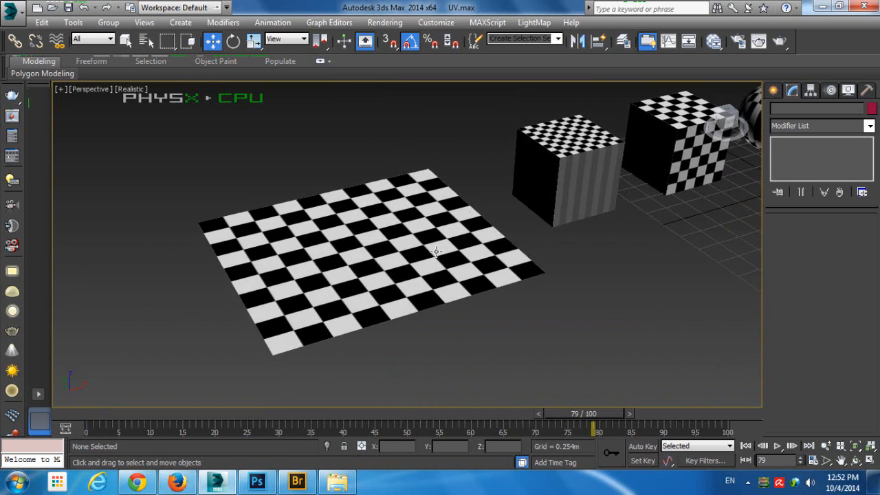
click(436, 252)
alt+middle_drag(433, 216, 415, 265)
key(m)
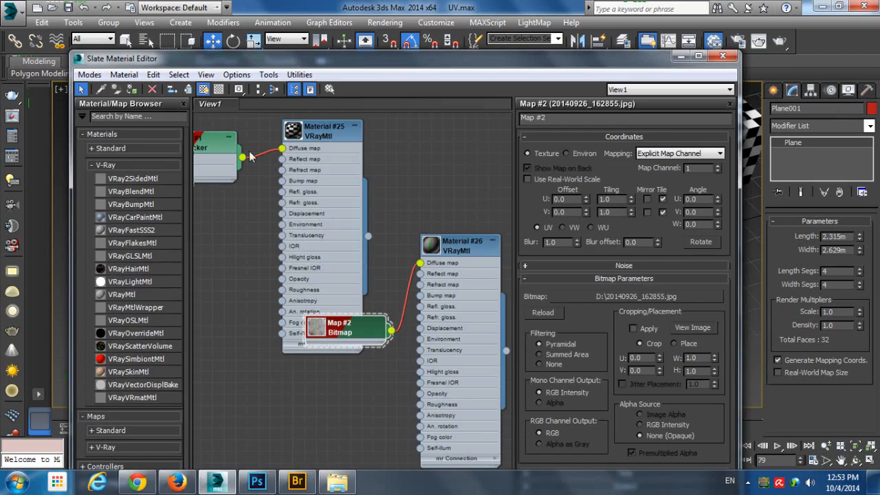
double_click(207, 153)
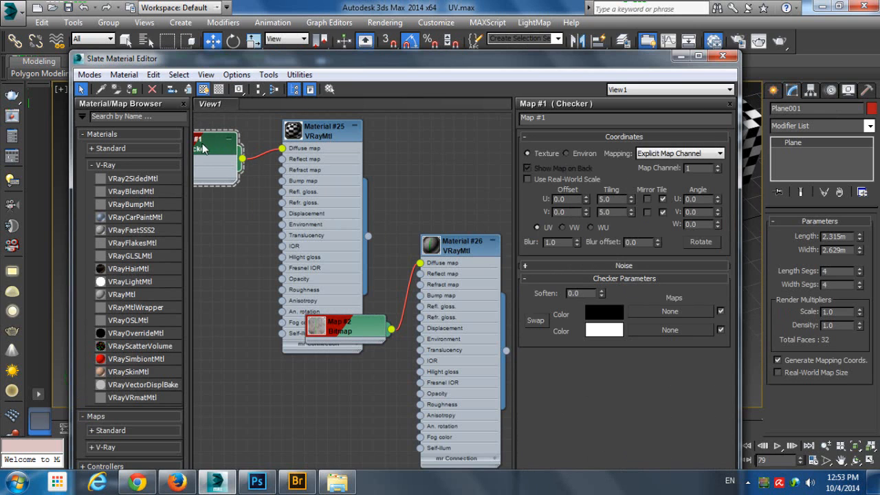
drag(203, 149, 244, 149)
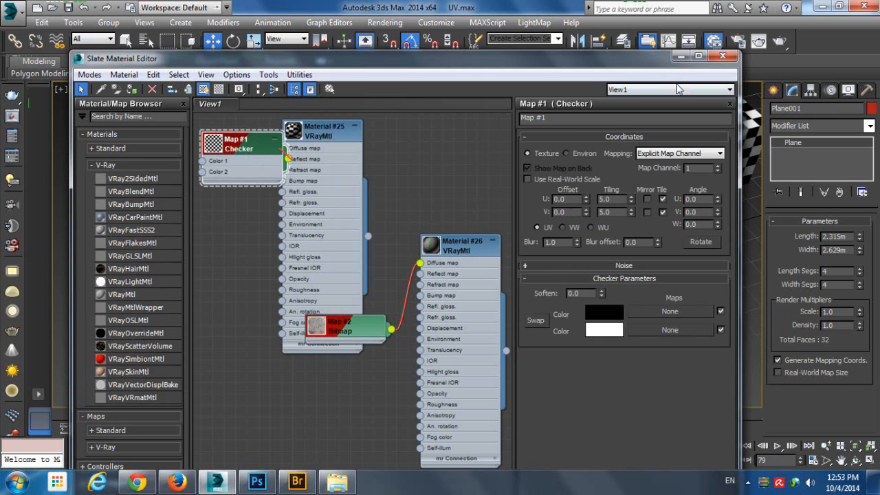
Minimize the Slate Material Editor, preview Cheacker.jpg from Local Disk (D:) in File Explorer, and return to 3ds Max
click(680, 55)
click(337, 481)
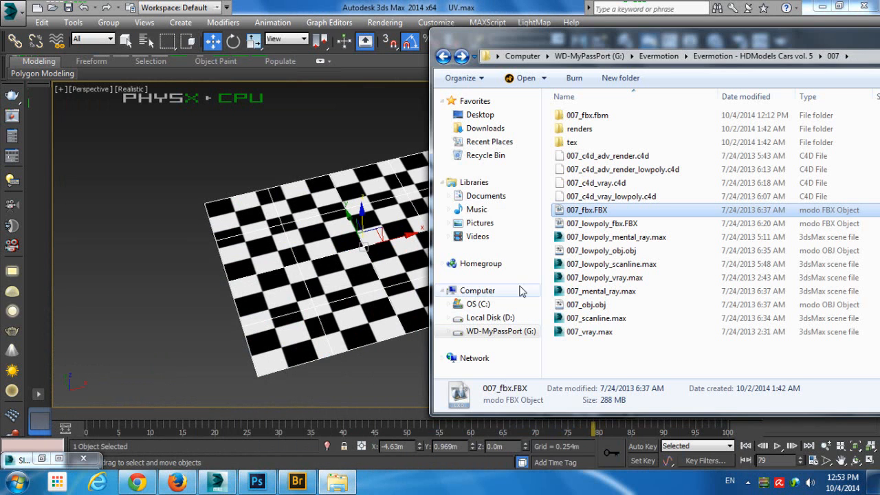
click(504, 318)
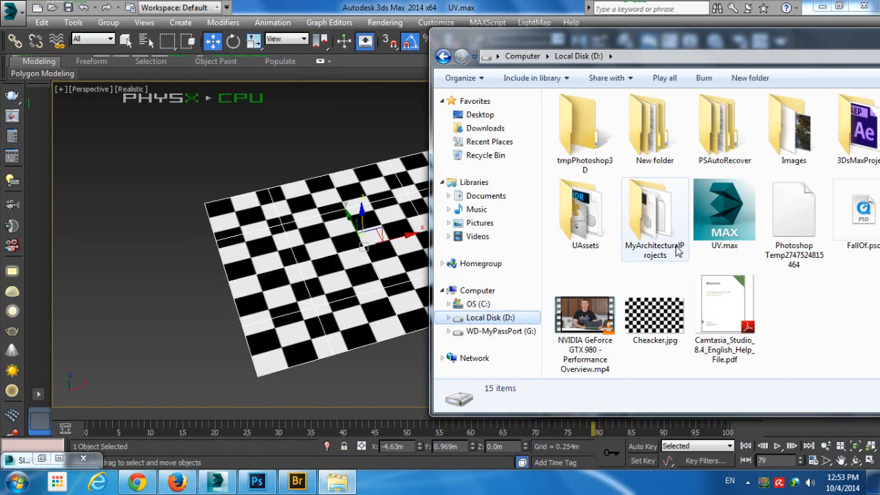
double_click(665, 319)
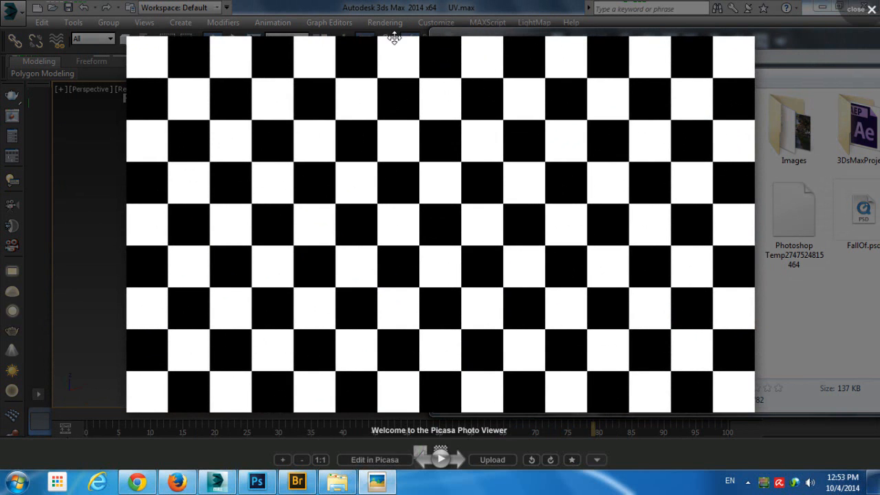
click(856, 17)
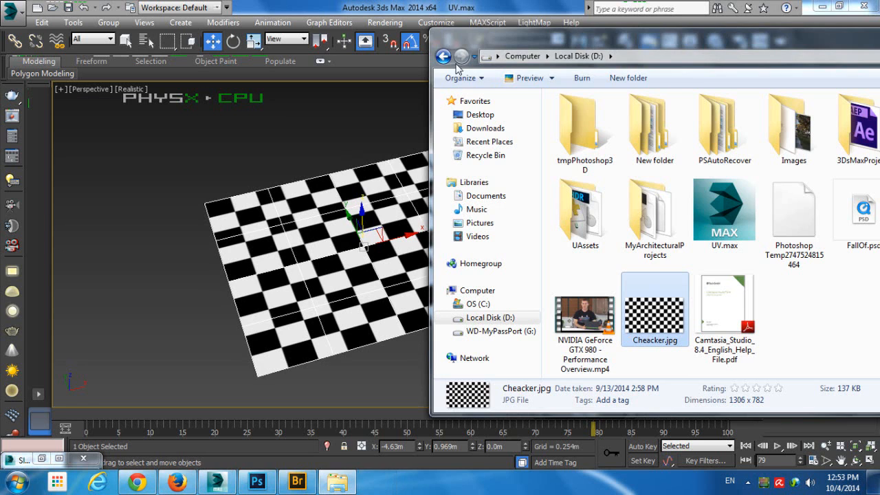
click(425, 38)
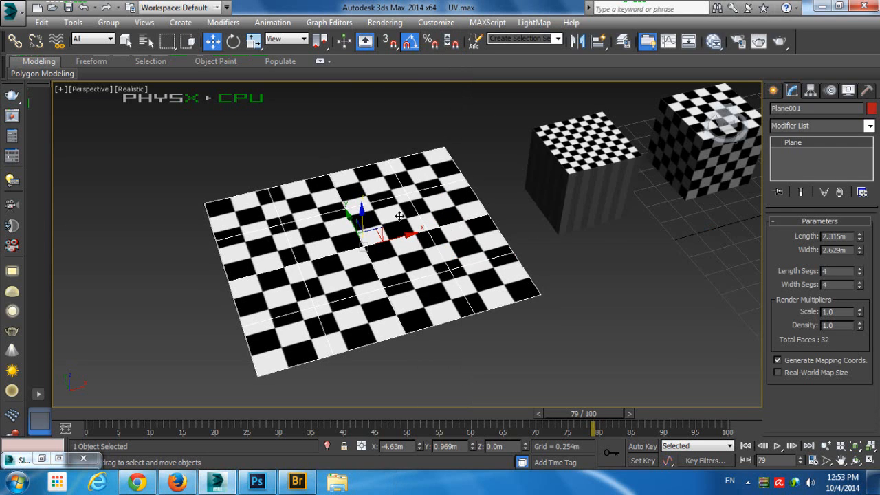
Examine the checkered plane and compare it with the solid and flat boxes beside the X,Y,Z and U,V axes
alt+middle_drag(373, 236, 406, 191)
scroll(378, 240, up, 3)
scroll(393, 235, down, 3)
middle_drag(538, 208, 422, 232)
middle_drag(499, 250, 318, 180)
scroll(386, 189, down, 3)
middle_drag(544, 247, 421, 248)
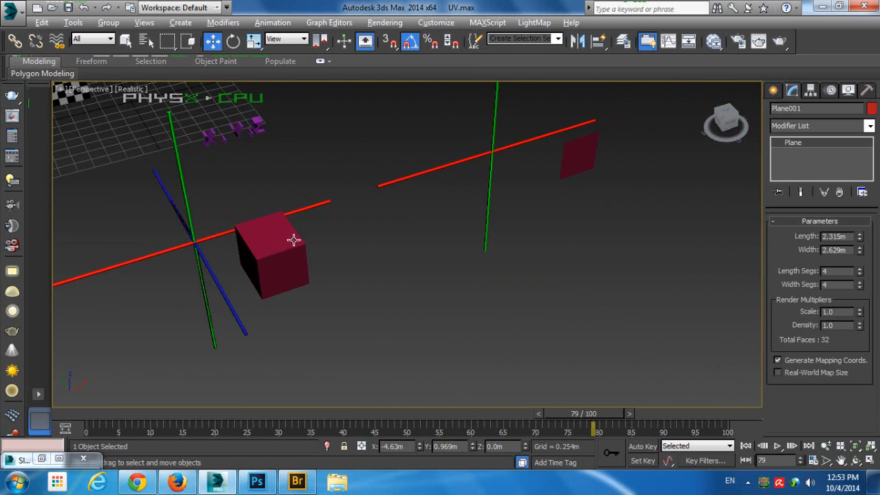
alt+middle_drag(293, 240, 347, 221)
middle_drag(357, 92, 386, 182)
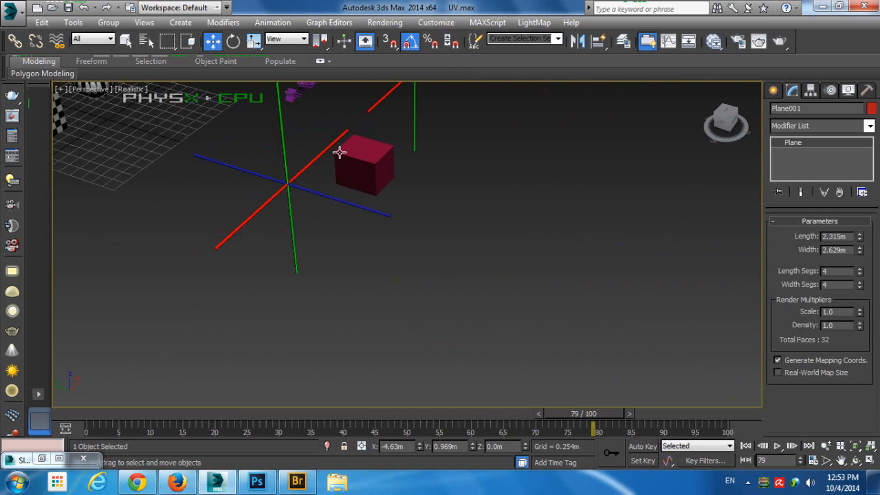
middle_drag(308, 154, 559, 290)
scroll(165, 255, up, 2)
middle_drag(191, 249, 290, 223)
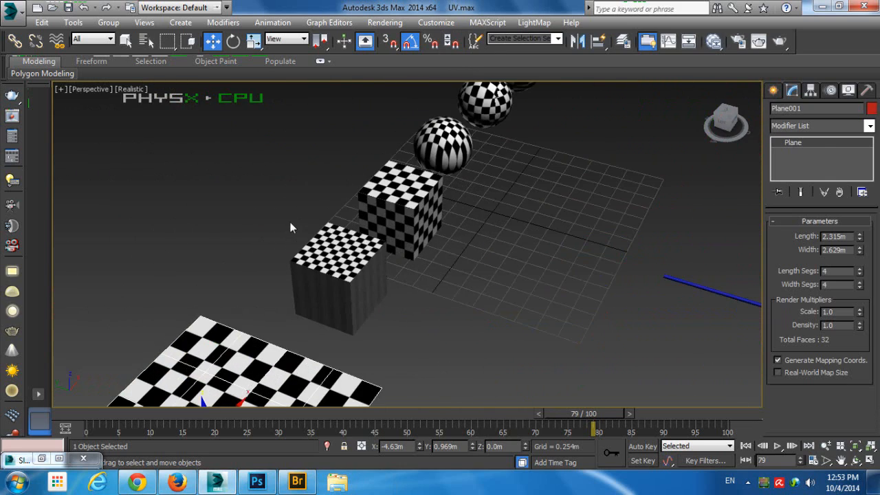
Select the planar-mapped box beside the plane and examine how the checker pattern falls on its top and side faces
click(320, 245)
alt+middle_drag(372, 238, 367, 191)
scroll(331, 240, up, 2)
scroll(372, 205, up, 3)
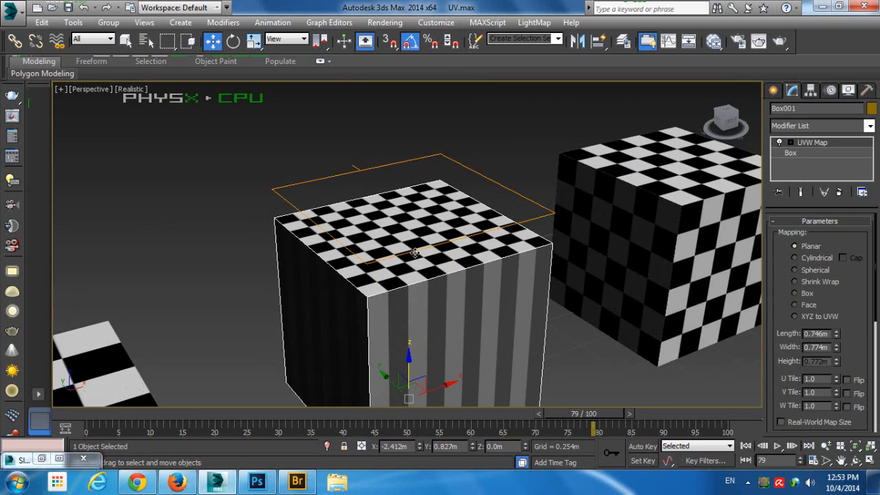
alt+middle_drag(415, 253, 335, 180)
alt+middle_drag(405, 189, 406, 219)
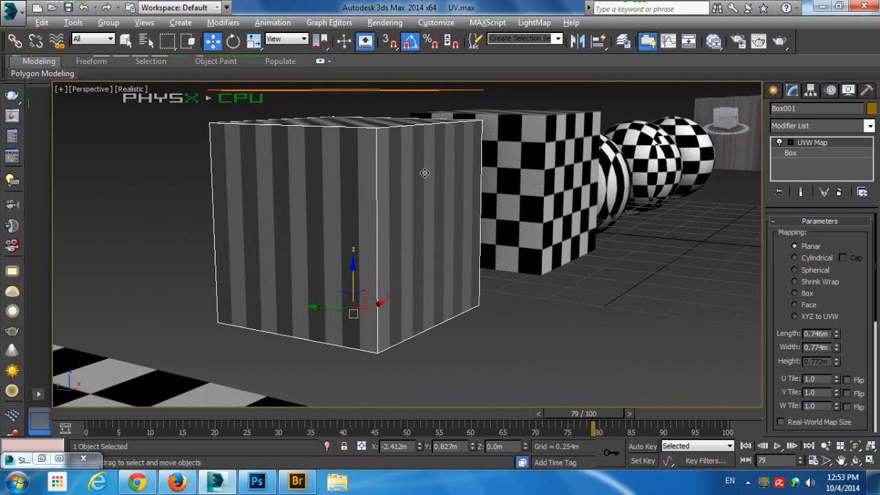
alt+middle_drag(424, 172, 380, 205)
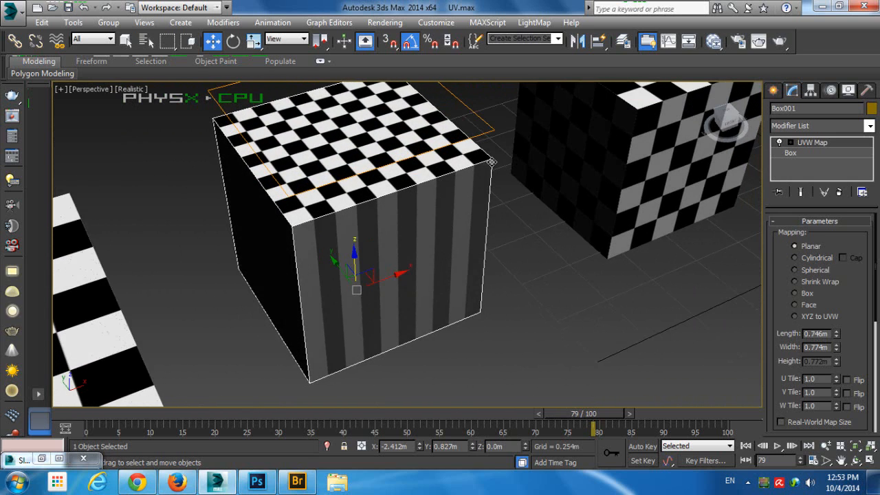
alt+middle_drag(372, 222, 417, 171)
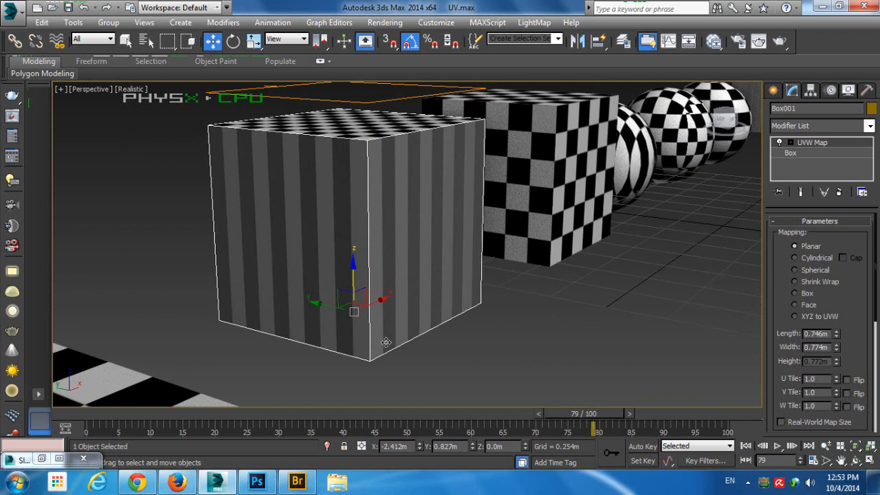
Select the neighbouring box with Box UVW mapping and inspect the checker pattern on its top and sides
alt+middle_drag(547, 160, 419, 207)
click(411, 163)
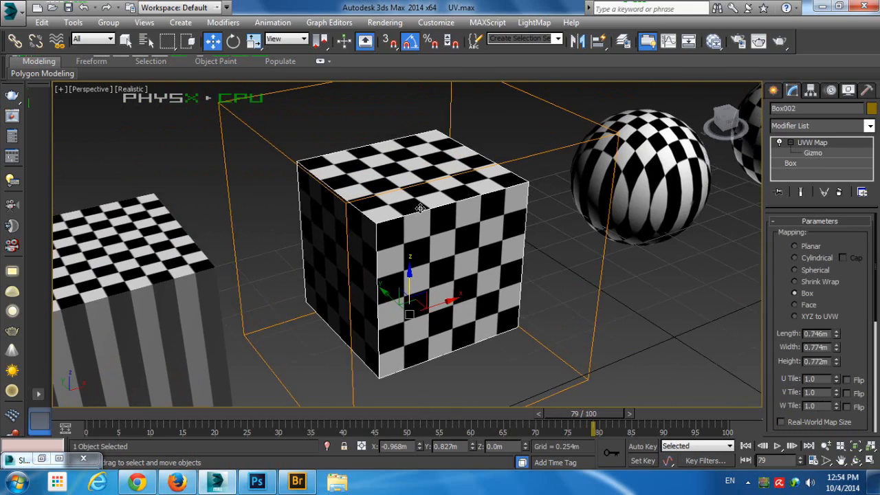
scroll(332, 278, up, 5)
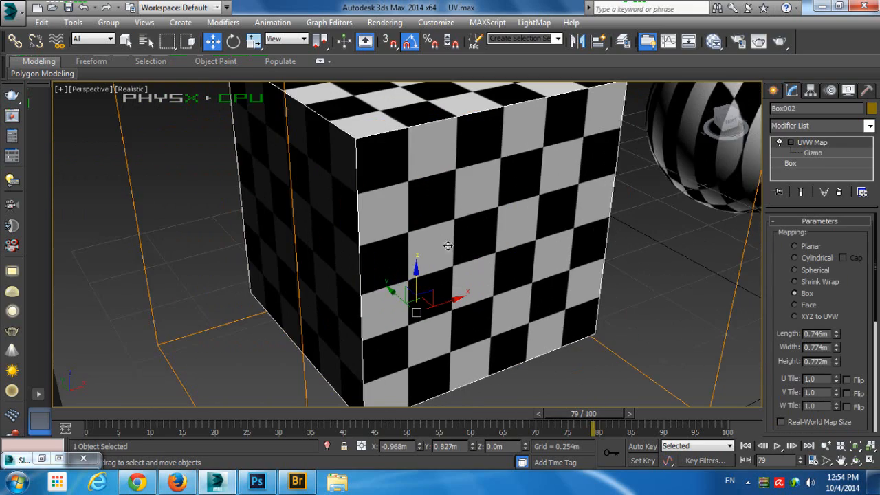
scroll(349, 211, down, 5)
alt+middle_drag(369, 203, 310, 175)
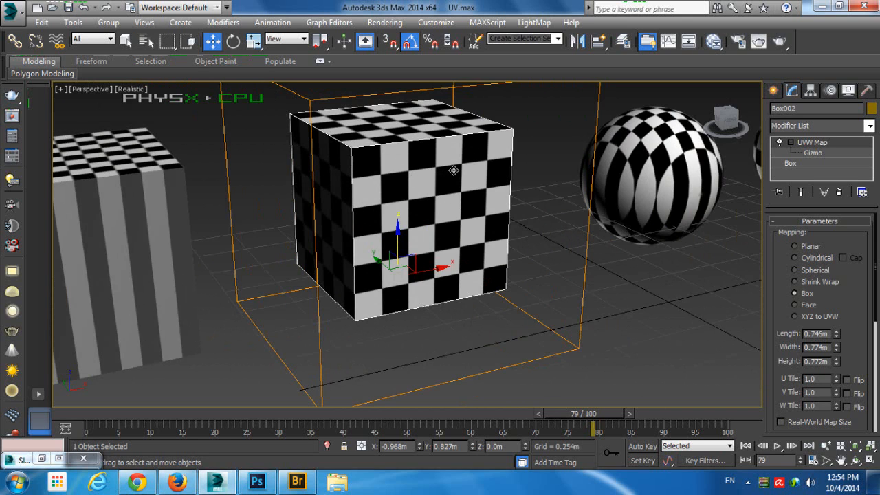
Remove the Unwrap UVW modifier from the planar-mapped sphere nearest the boxes, keeping its UVW Map, and clear the selection
click(628, 239)
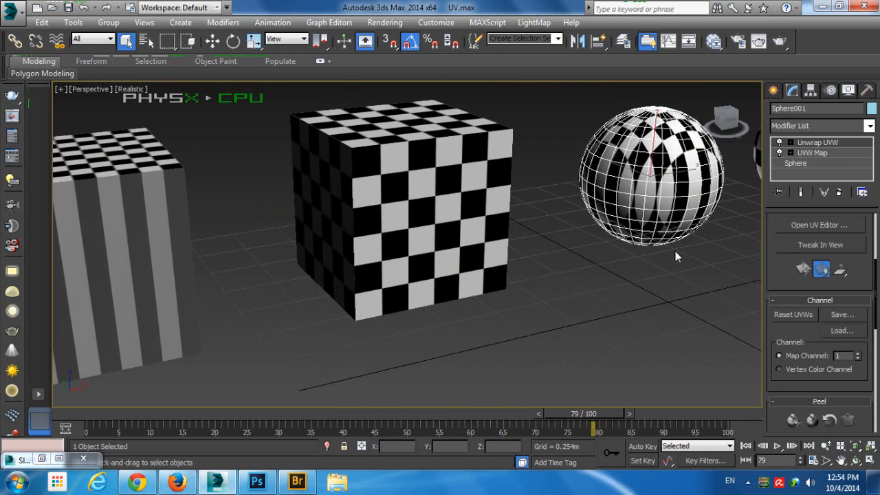
middle_drag(675, 251, 450, 286)
scroll(484, 234, up, 3)
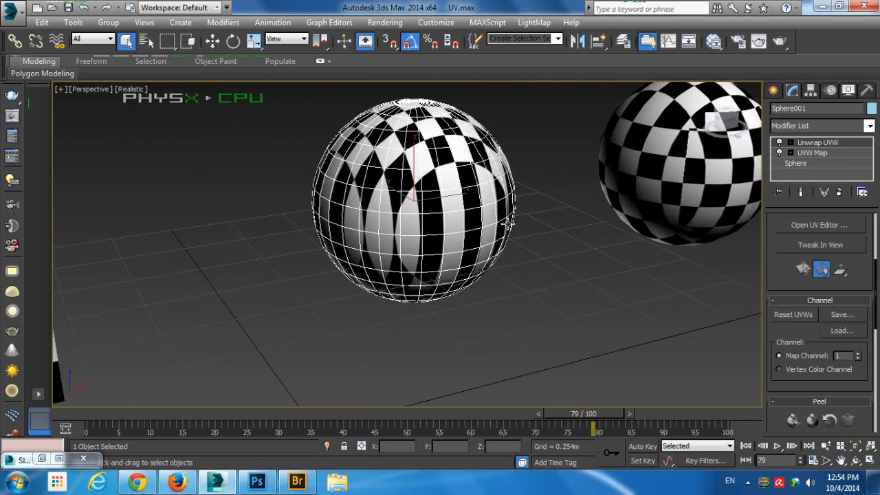
middle_drag(507, 223, 521, 261)
click(609, 284)
click(484, 231)
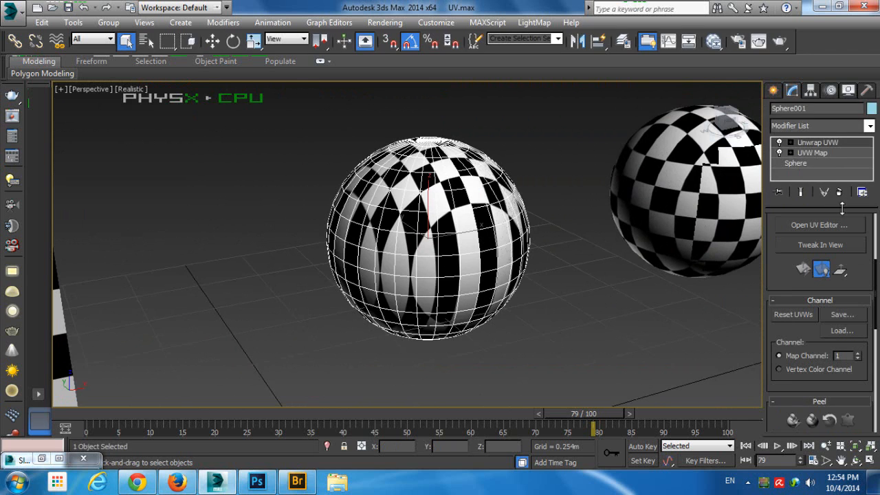
click(840, 192)
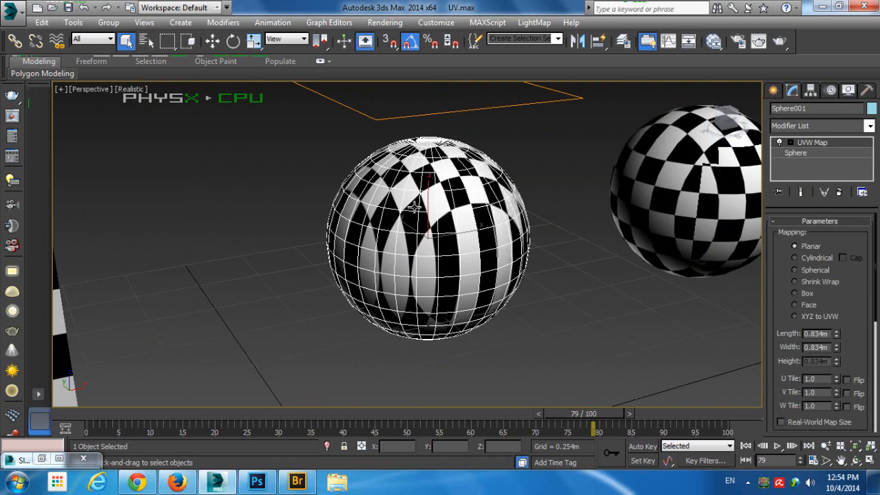
click(572, 186)
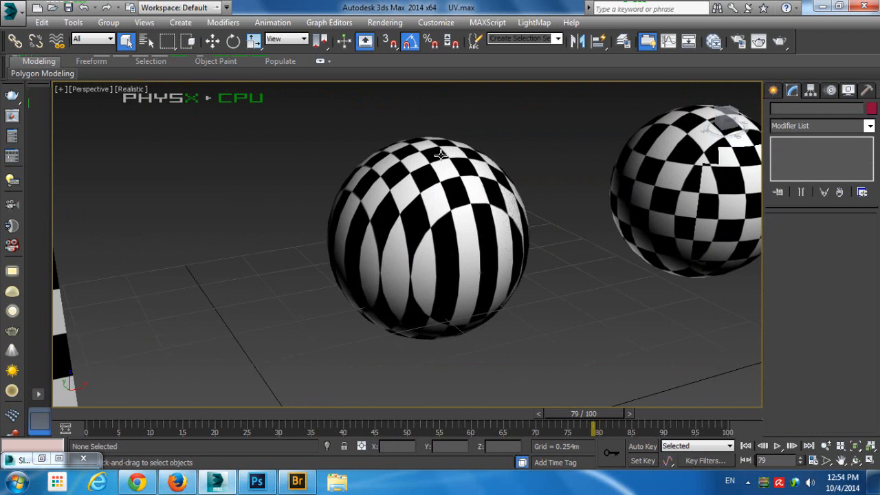
Examine the planar-mapped sphere's checker pattern from above and from the side, with the sphere selected to show its UVW Map settings
middle_drag(441, 155, 430, 186)
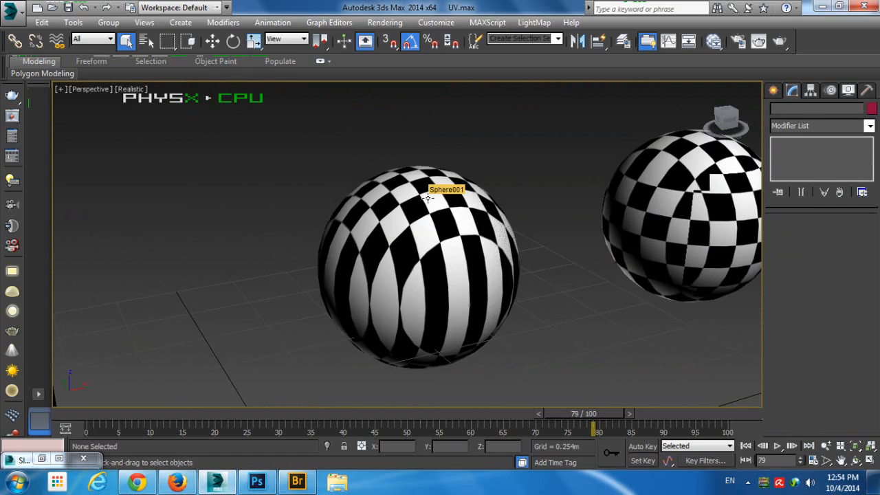
click(428, 199)
alt+middle_drag(492, 165, 460, 234)
click(562, 197)
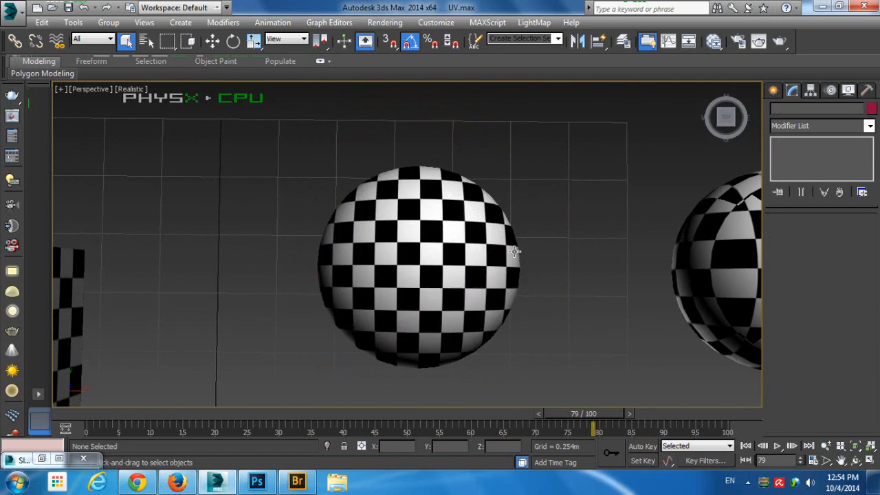
alt+middle_drag(562, 197, 347, 185)
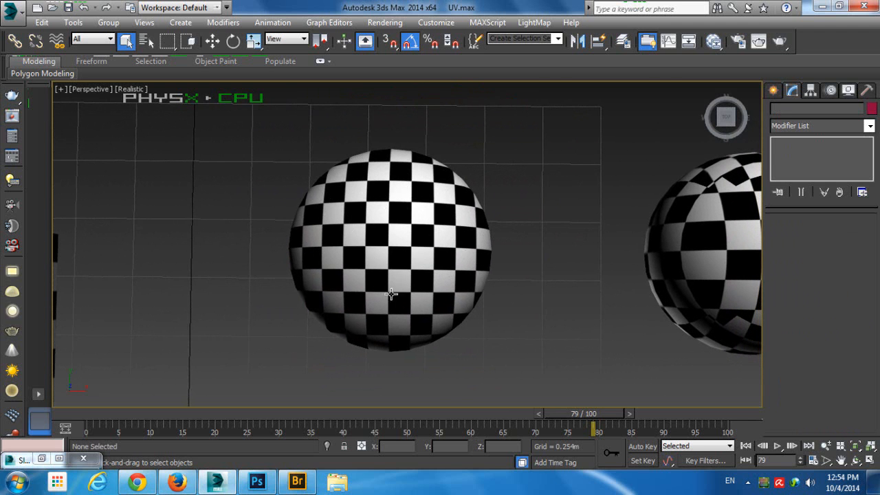
alt+middle_drag(391, 294, 413, 201)
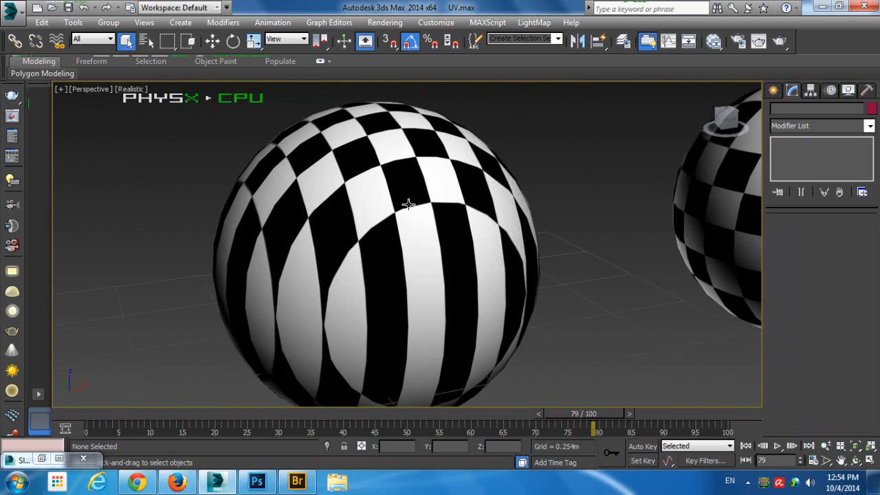
click(409, 204)
scroll(409, 204, down, 5)
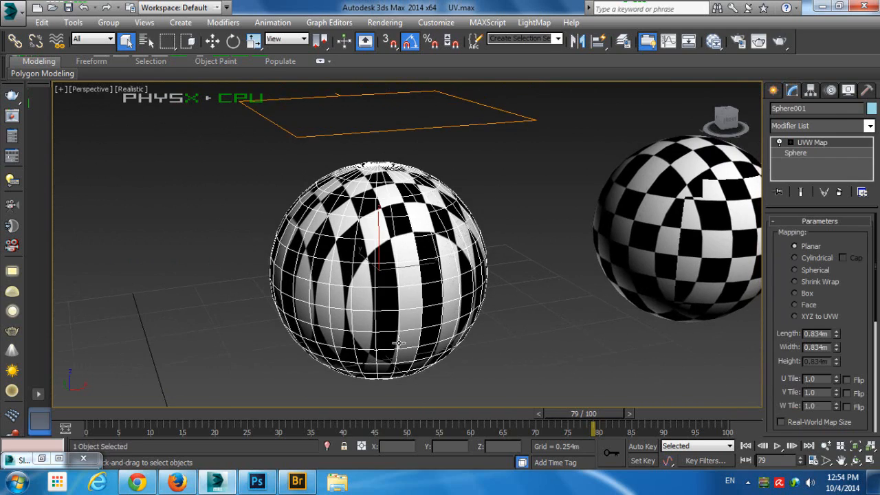
Select the middle sphere to check its Box mapping, then deselect it and inspect the checker seams around its surface
middle_drag(420, 206, 190, 219)
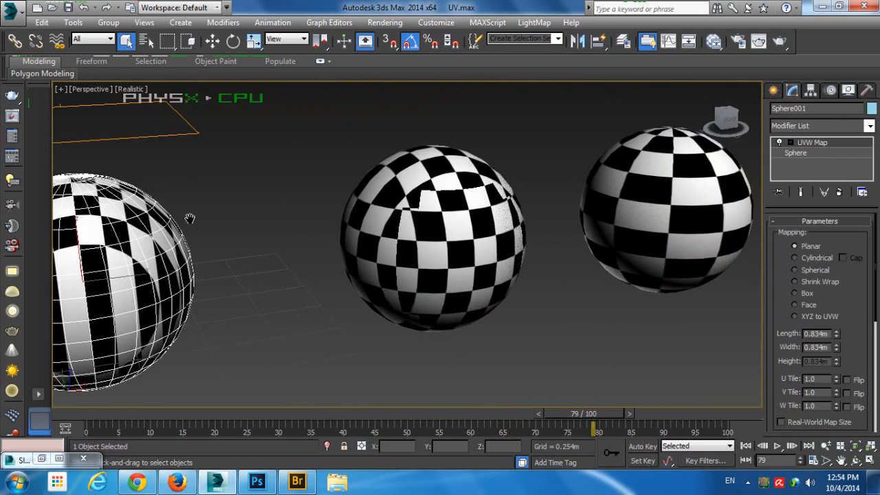
click(415, 201)
alt+middle_drag(403, 254, 309, 248)
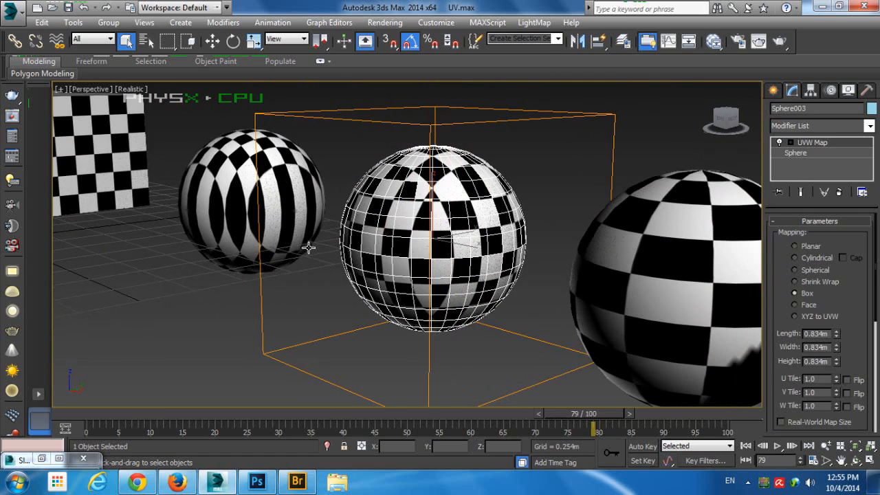
click(523, 184)
alt+middle_drag(517, 192, 461, 220)
middle_drag(398, 222, 449, 205)
scroll(450, 205, up, 2)
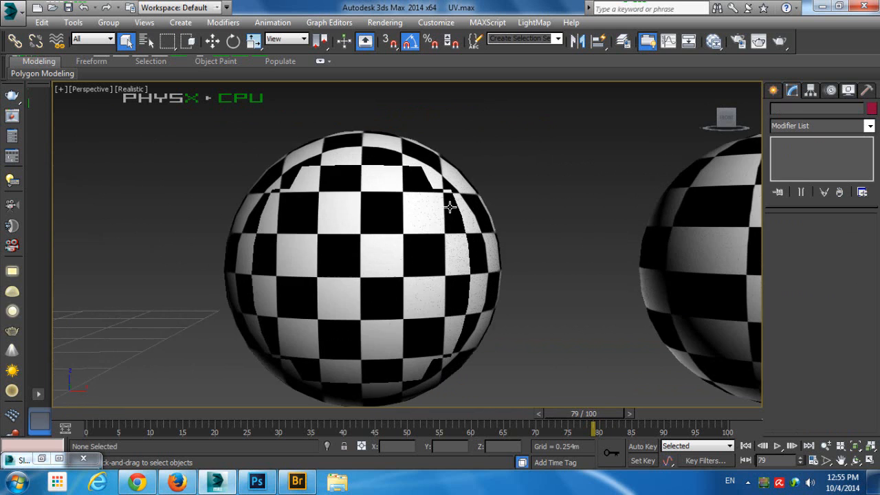
middle_drag(399, 234, 476, 204)
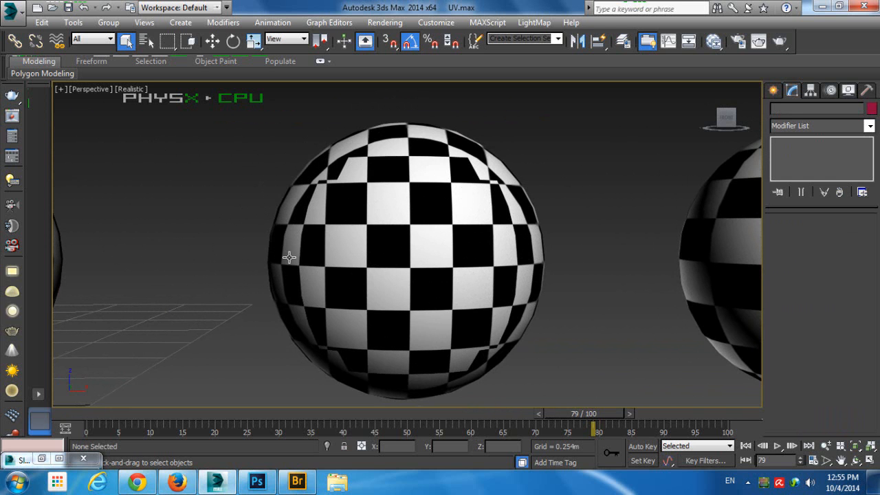
mouse_move(289, 257)
alt+middle_down()
mouse_move(309, 240)
mouse_move(490, 255)
mouse_move(354, 251)
mouse_move(510, 226)
mouse_move(581, 231)
mouse_move(458, 216)
mouse_move(236, 241)
mouse_move(287, 246)
alt+middle_up()
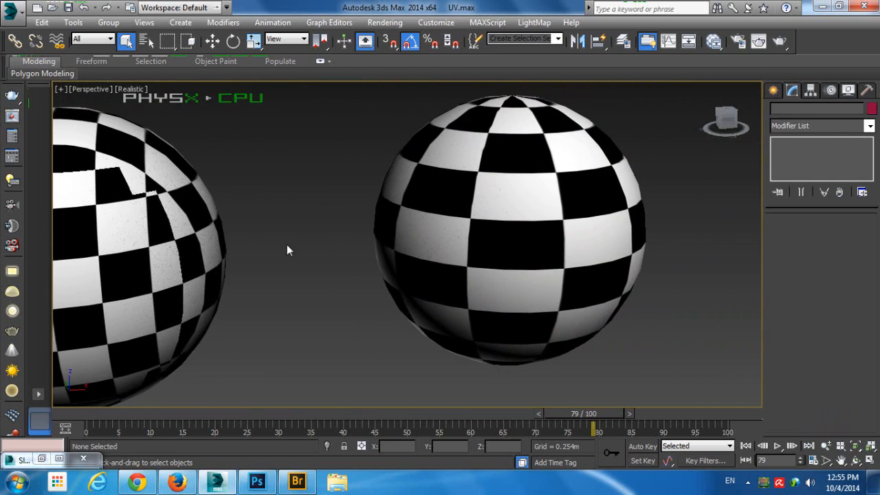
Remove the Unwrap UVW modifier from the sphere at the far end of the row, keeping its Spherical UVW Map
click(470, 210)
alt+middle_drag(471, 209, 548, 104)
click(549, 103)
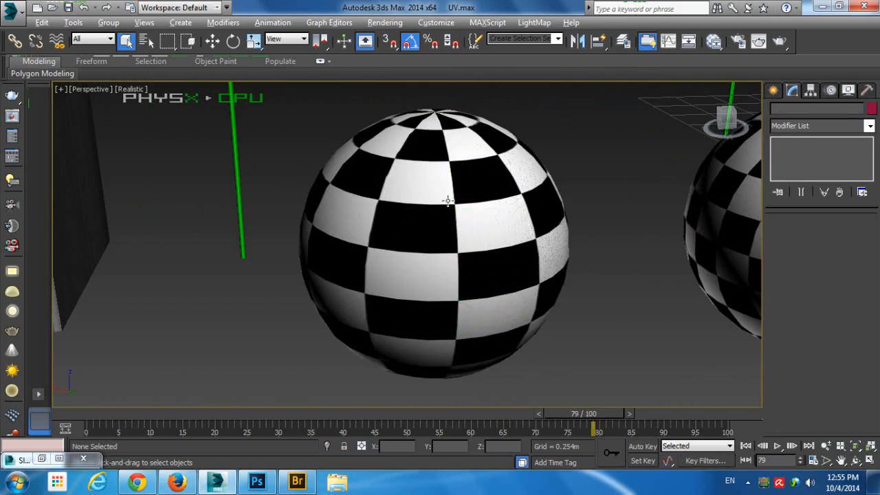
mouse_move(447, 201)
alt+middle_down()
mouse_move(467, 196)
mouse_move(451, 200)
alt+middle_up()
click(451, 200)
click(839, 193)
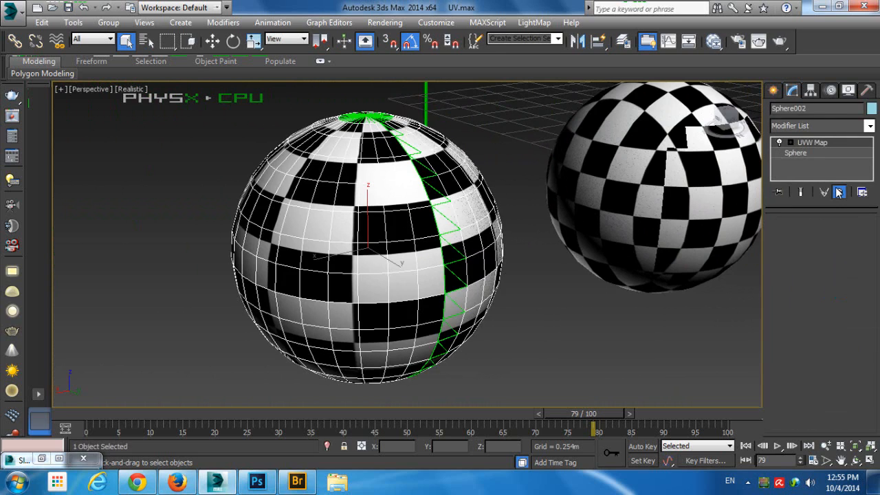
alt+middle_drag(315, 180, 447, 96)
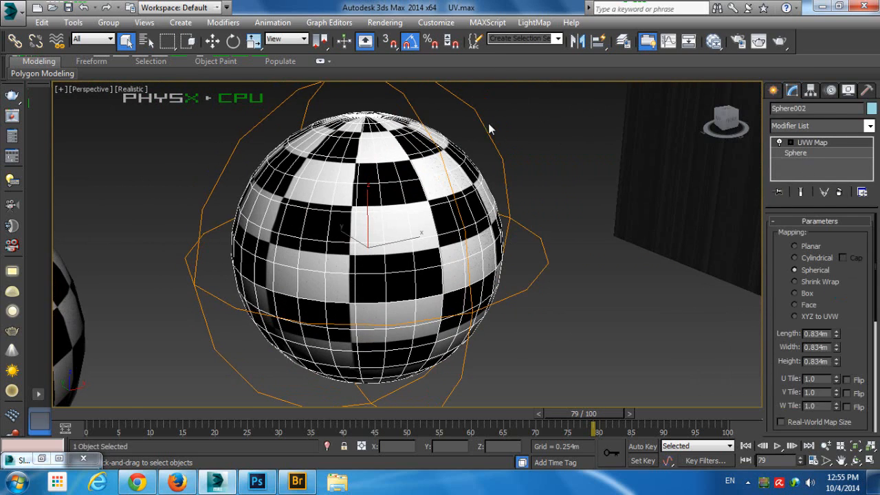
Deselect the spherically mapped sphere and select the box with Box mapping to show its UVW Map parameters
click(589, 172)
alt+middle_drag(589, 173, 345, 215)
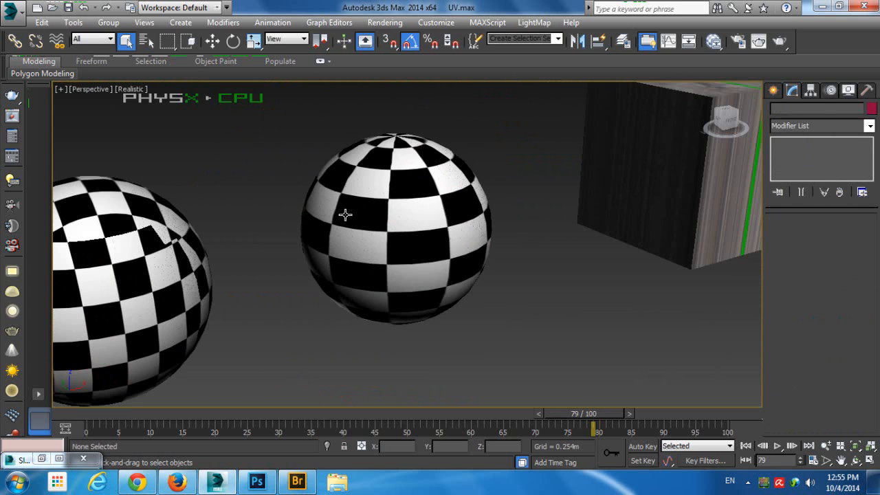
alt+middle_drag(293, 225, 589, 192)
click(269, 224)
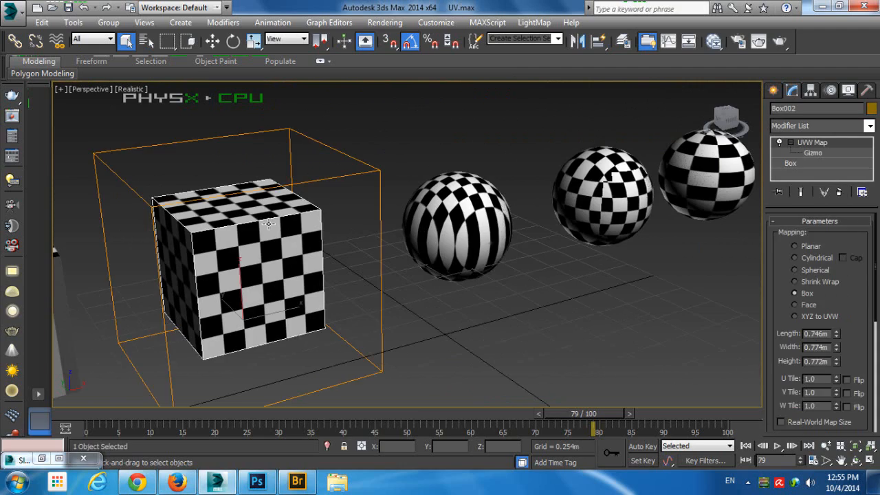
Bring the ground-textured boxes into view, then view the source photo 20140926_162855.jpg on drive D in Windows Explorer and return to 3ds Max
alt+middle_drag(232, 239, 193, 234)
alt+middle_drag(665, 241, 168, 169)
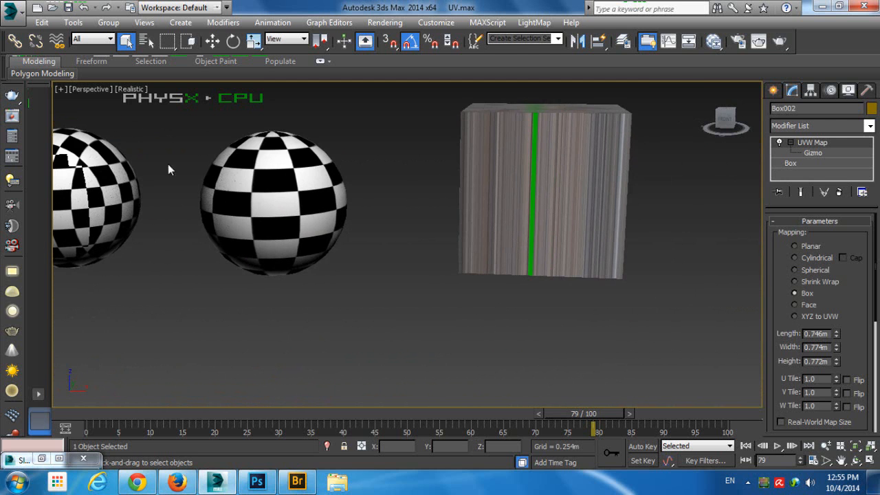
alt+middle_drag(581, 164, 449, 251)
click(352, 484)
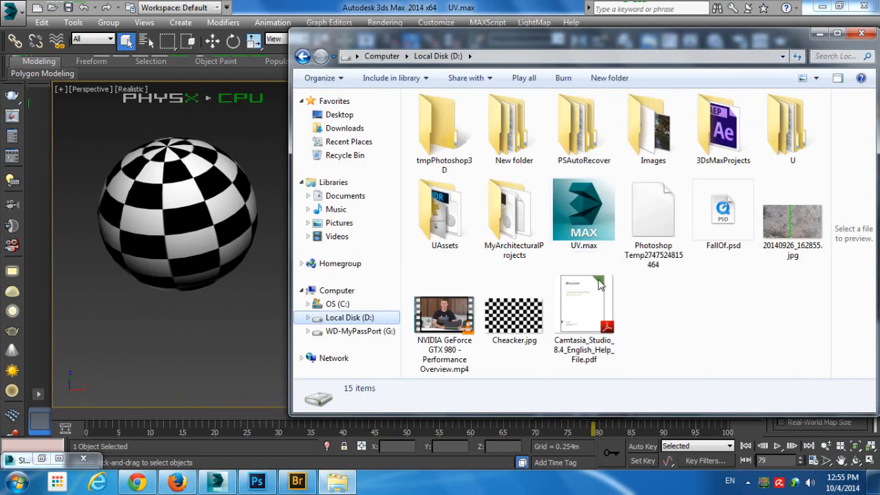
double_click(772, 229)
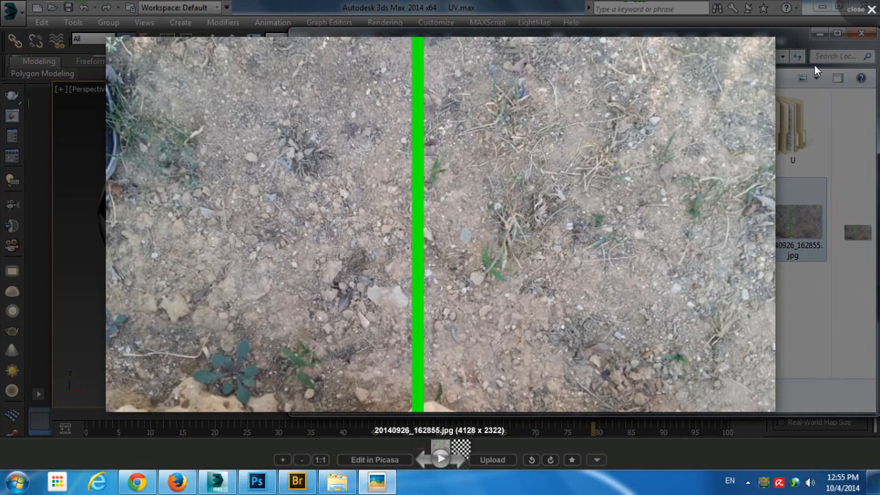
click(848, 11)
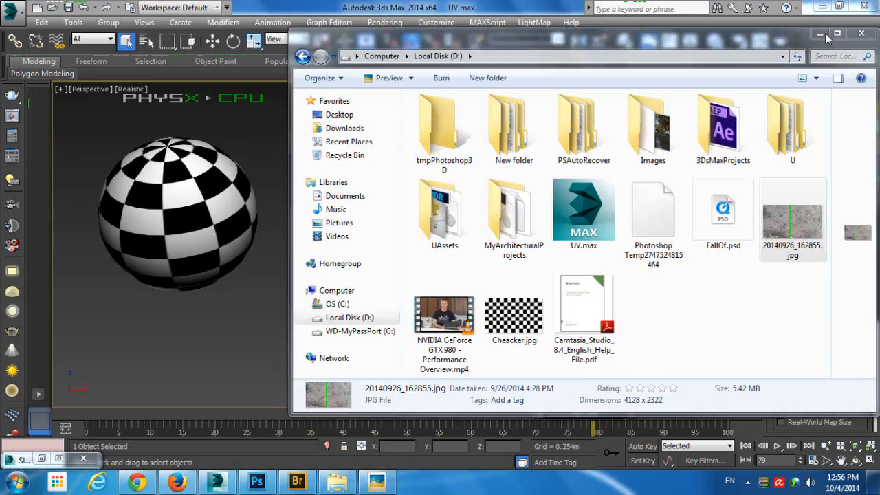
click(820, 33)
Examine how the ground photo and its green stripe lie on the row of textured boxes
middle_drag(512, 187, 403, 245)
scroll(446, 226, up, 5)
scroll(501, 189, down, 5)
scroll(421, 246, up, 5)
scroll(424, 244, down, 5)
scroll(447, 222, up, 5)
alt+middle_drag(447, 223, 466, 216)
scroll(444, 206, down, 5)
Select the middle ground-textured box to show its Box mapping and inspect the stripe across its top and side faces
click(445, 205)
scroll(466, 213, up, 3)
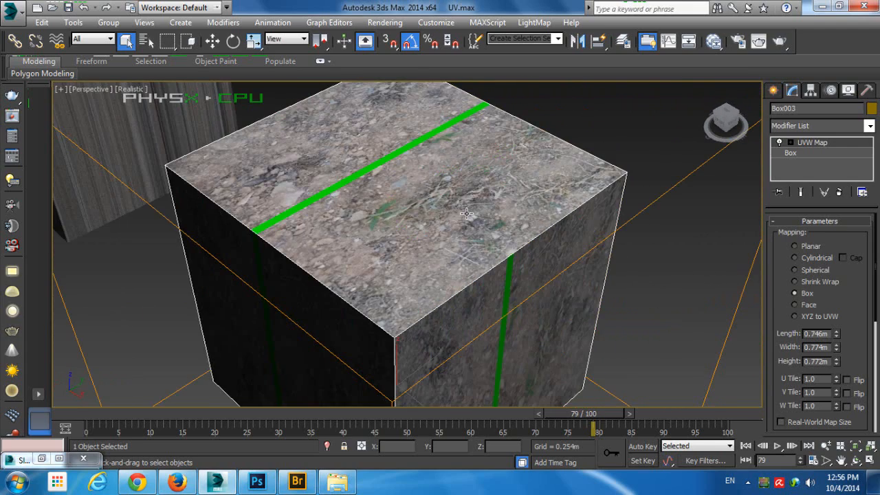
scroll(479, 237, down, 4)
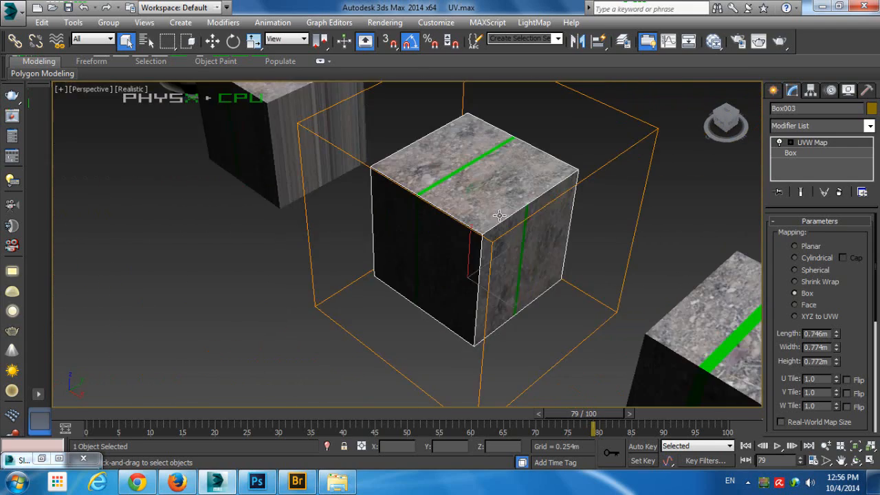
alt+middle_drag(499, 217, 538, 217)
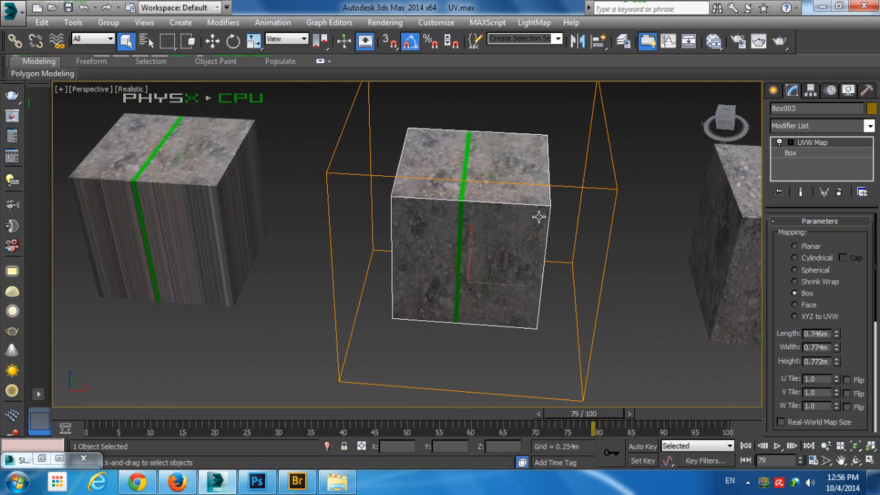
alt+middle_drag(539, 217, 480, 212)
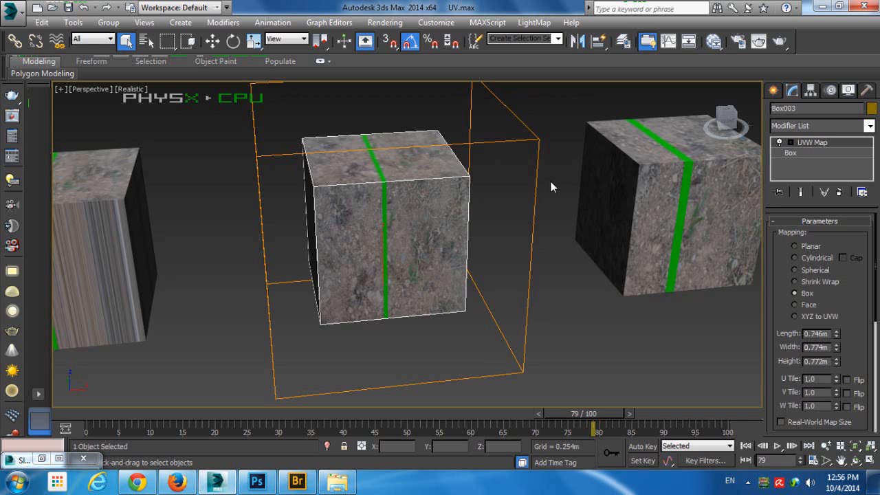
Select the far-end ground-textured box to show its Unwrap UVW modifier, inspect how the green stripe continues over its faces, and deselect it
middle_drag(554, 183, 419, 193)
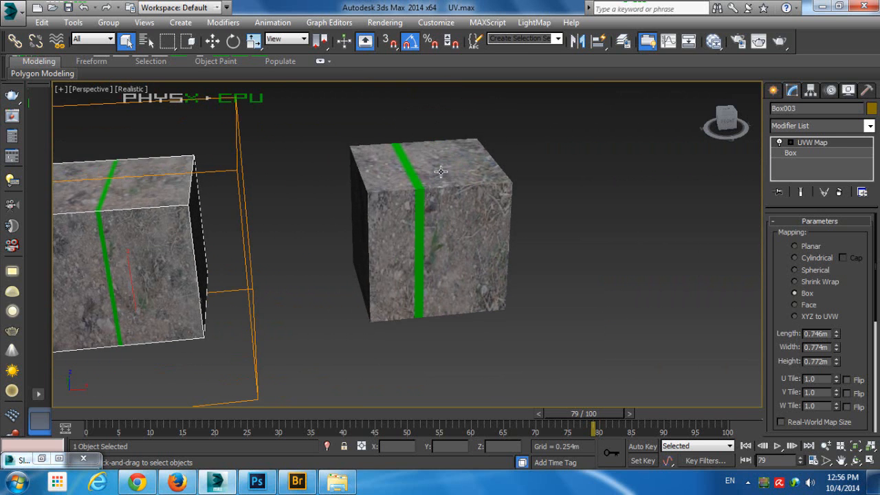
click(444, 171)
alt+middle_drag(551, 169, 578, 181)
click(578, 181)
scroll(453, 205, up, 5)
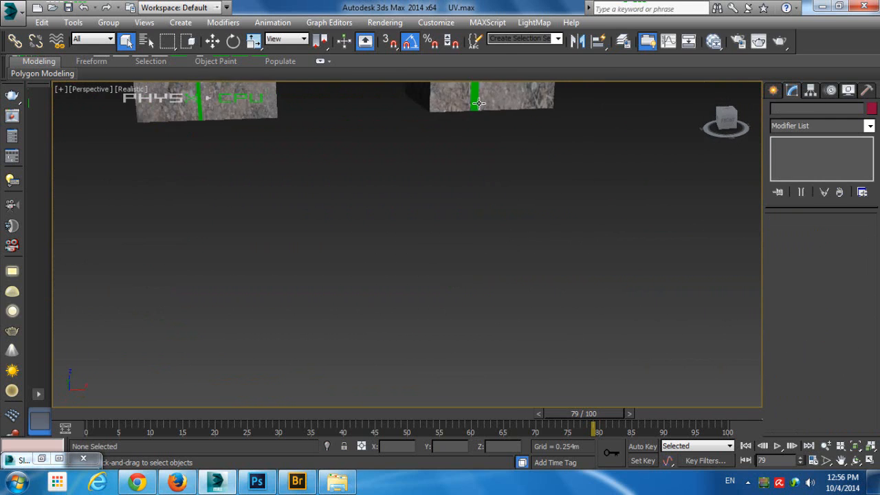
click(451, 142)
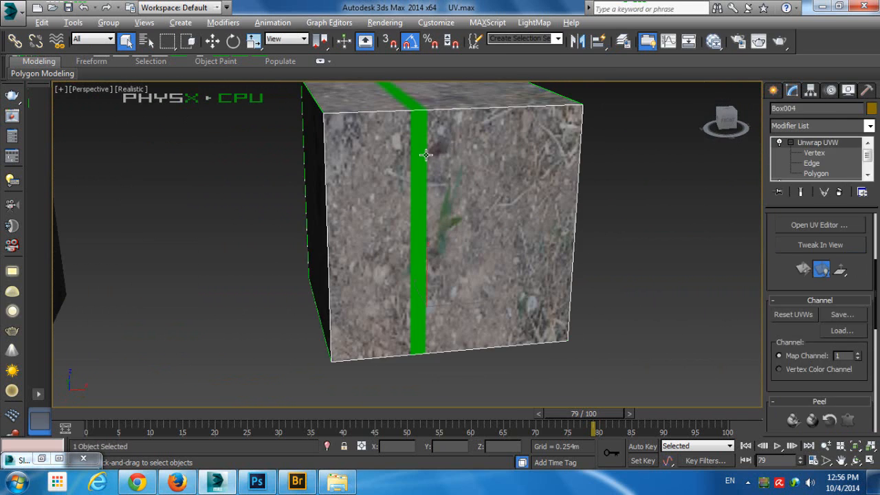
mouse_move(425, 155)
alt+middle_down()
mouse_move(433, 189)
mouse_move(462, 207)
mouse_move(536, 172)
mouse_move(637, 147)
mouse_move(428, 162)
alt+middle_up()
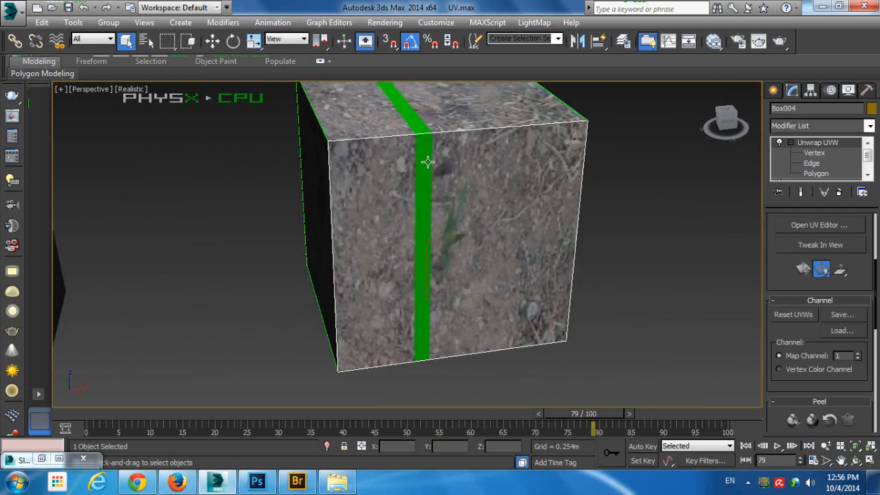
scroll(433, 163, down, 3)
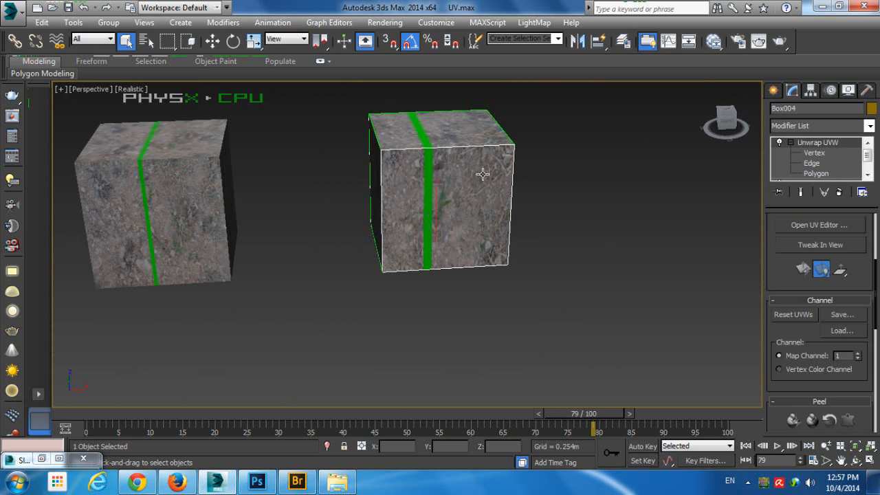
key(ctrl+d)
alt+middle_drag(482, 174, 504, 195)
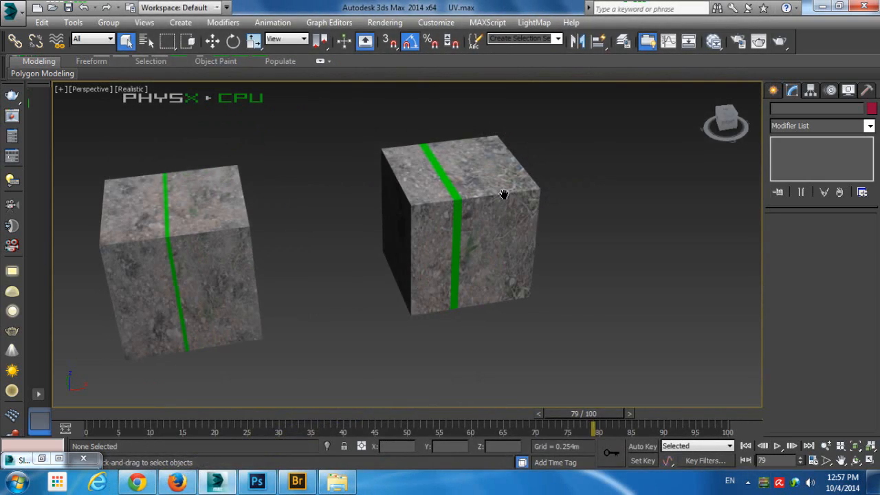
mouse_move(559, 188)
alt+middle_down()
mouse_move(523, 188)
mouse_move(564, 183)
alt+middle_up()
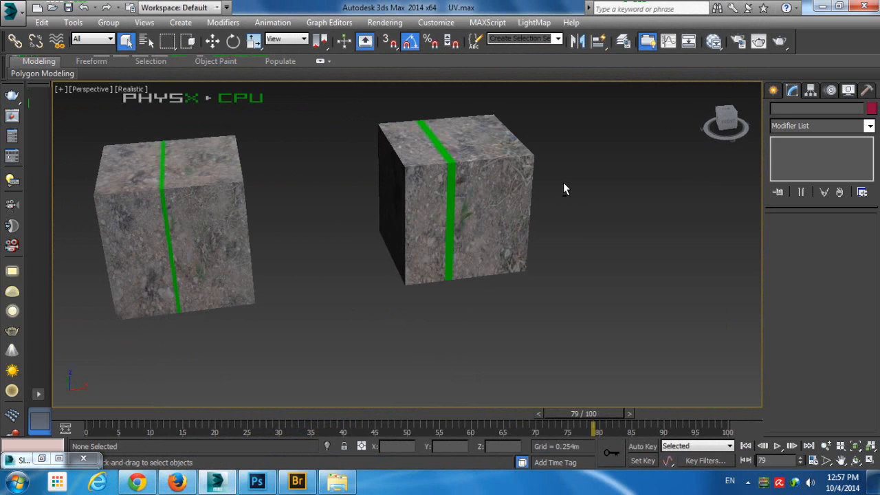
Open the UV editor for the far-end box, switch to Polygon selection and arrange the editor beside the box
click(490, 150)
click(819, 229)
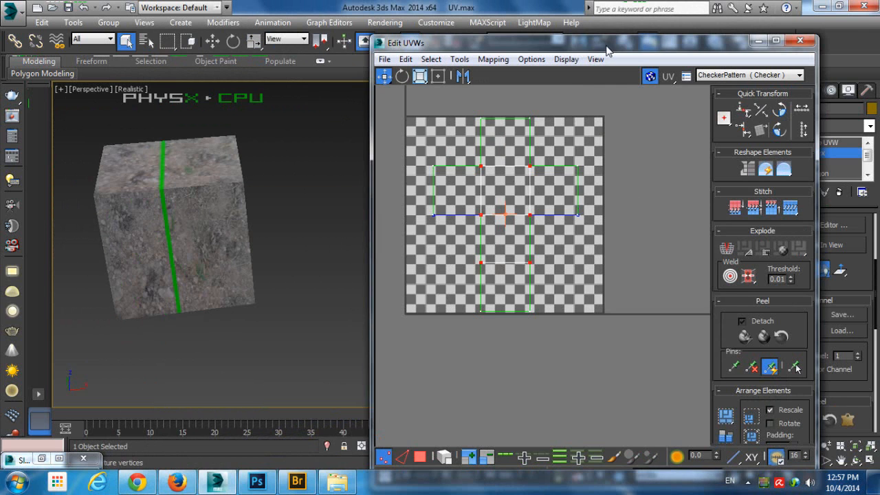
drag(607, 50, 402, 293)
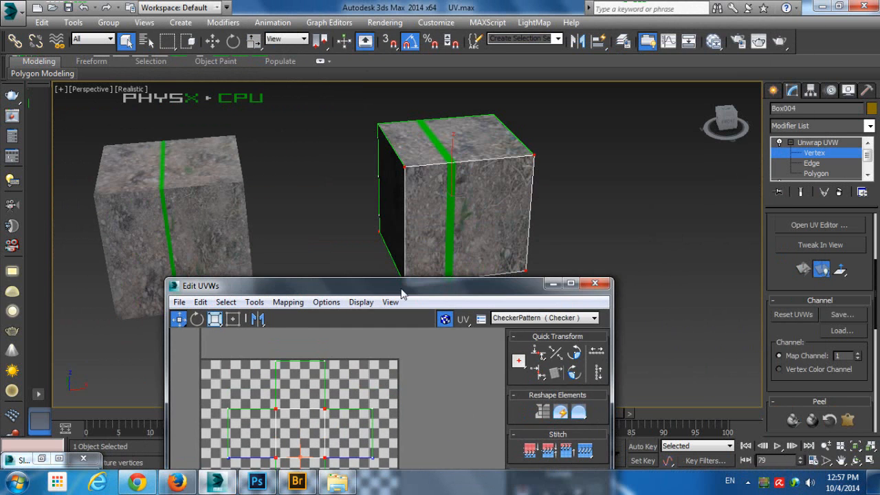
key(3)
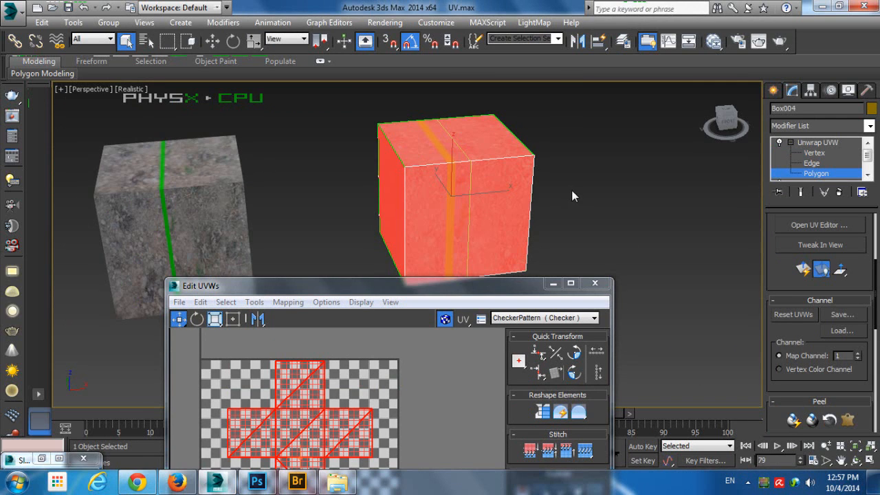
alt+middle_drag(572, 196, 453, 221)
drag(453, 285, 319, 75)
middle_drag(545, 134, 631, 144)
scroll(156, 184, up, 3)
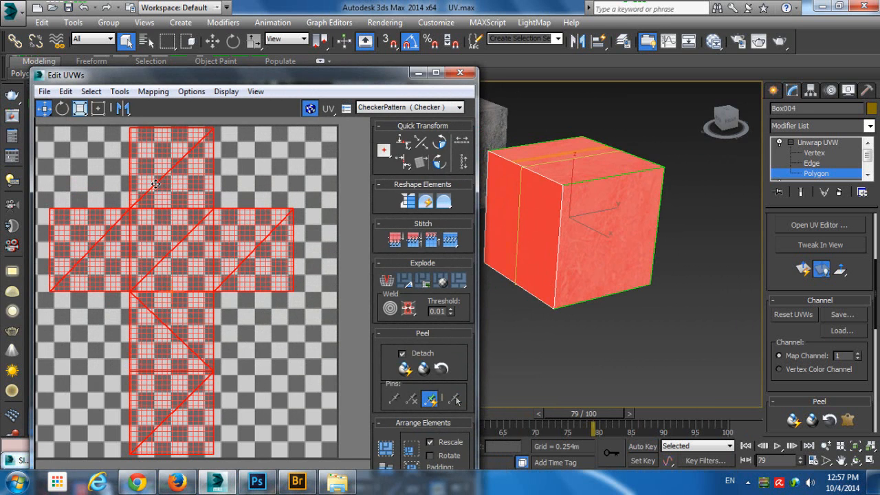
Select individual faces and groups of faces to match the box with its UV layout, then select all polygons
click(653, 243)
click(600, 172)
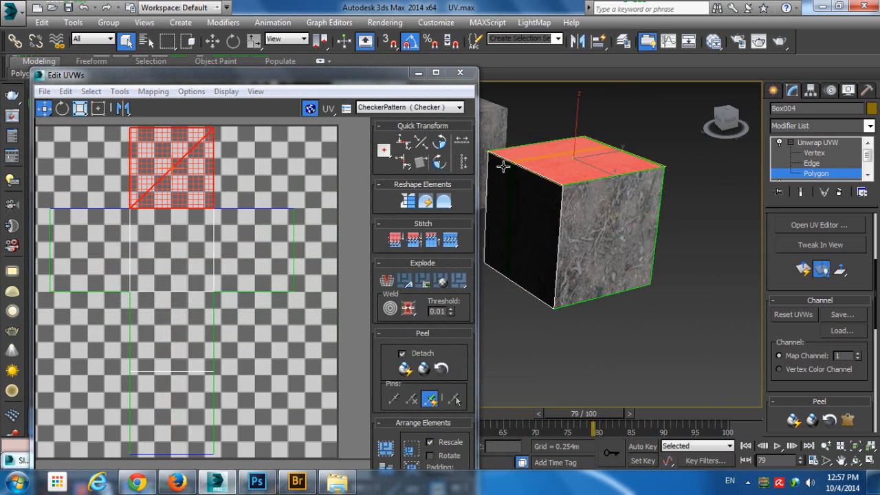
click(170, 309)
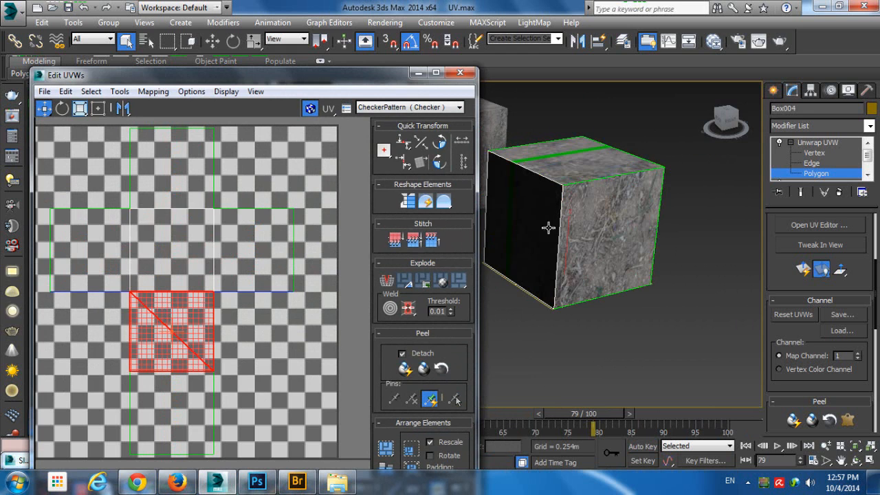
drag(681, 367, 519, 124)
alt+middle_drag(510, 162, 595, 173)
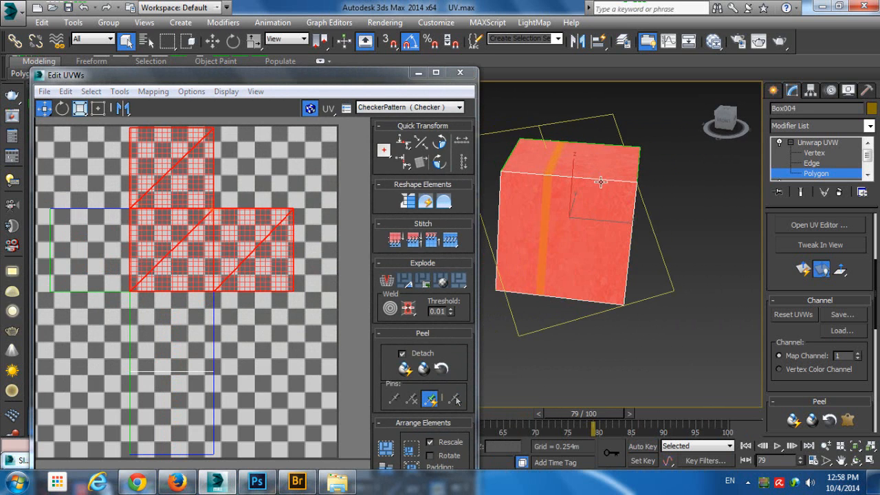
key(ctrl+a)
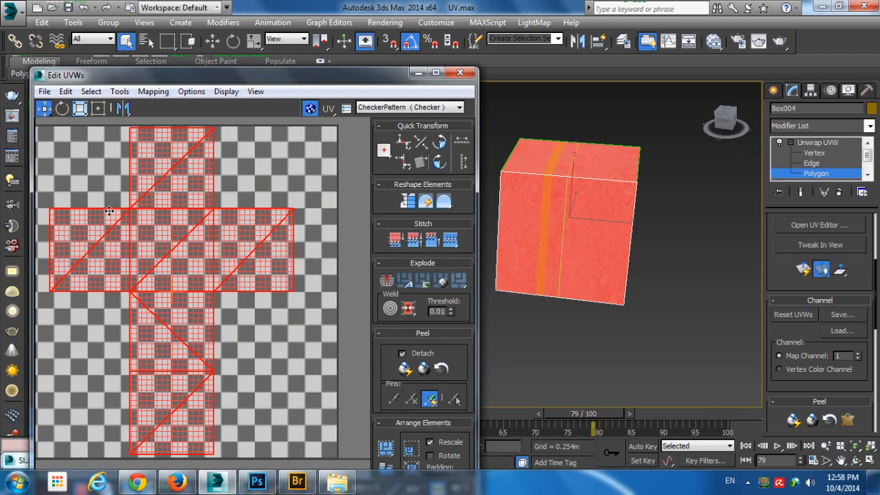
Show Map #2 (20140926_162855.jpg) as the UV editor background and enlarge the layout around the green stripe
click(388, 108)
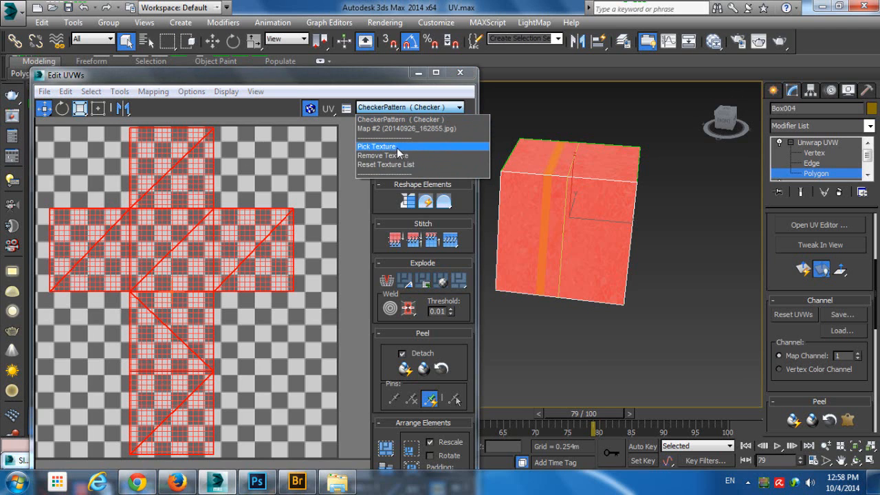
click(409, 129)
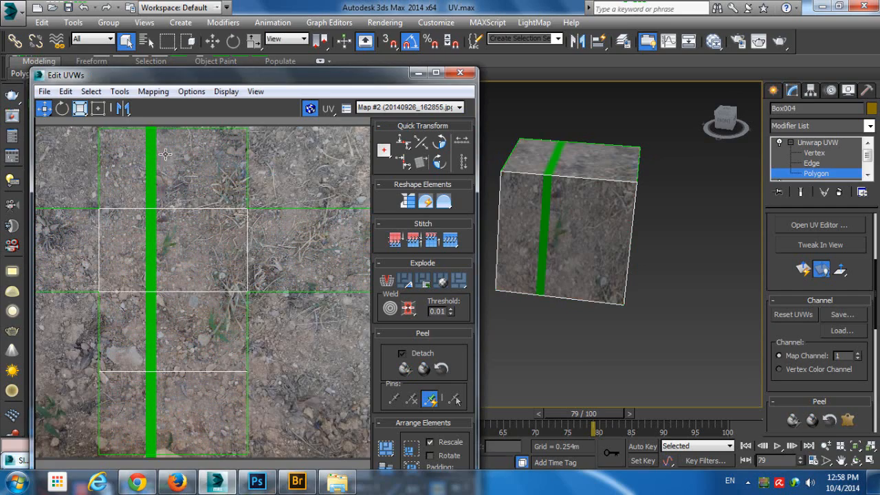
drag(248, 75, 337, 61)
scroll(238, 160, up, 2)
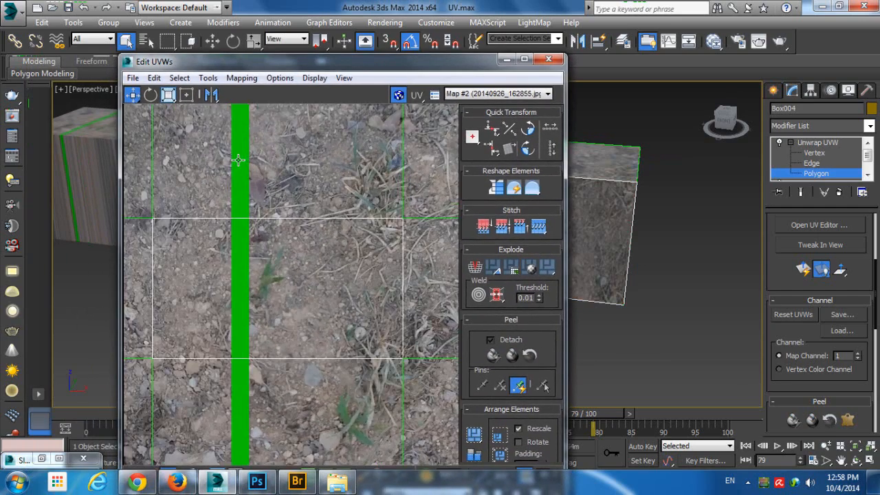
scroll(252, 147, up, 2)
middle_drag(253, 147, 266, 174)
Select the top, front and bottom face polygons in turn in the UV layout, then pick the top face on the box
click(346, 178)
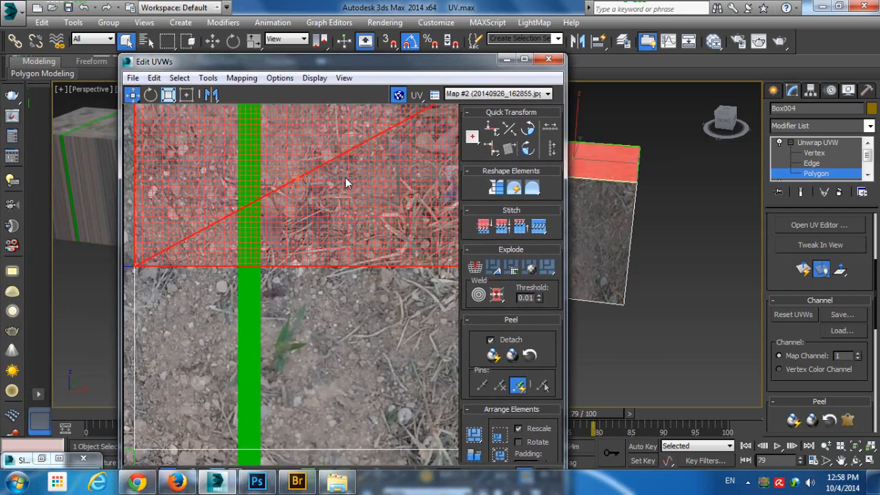
click(348, 298)
middle_drag(340, 349, 385, 180)
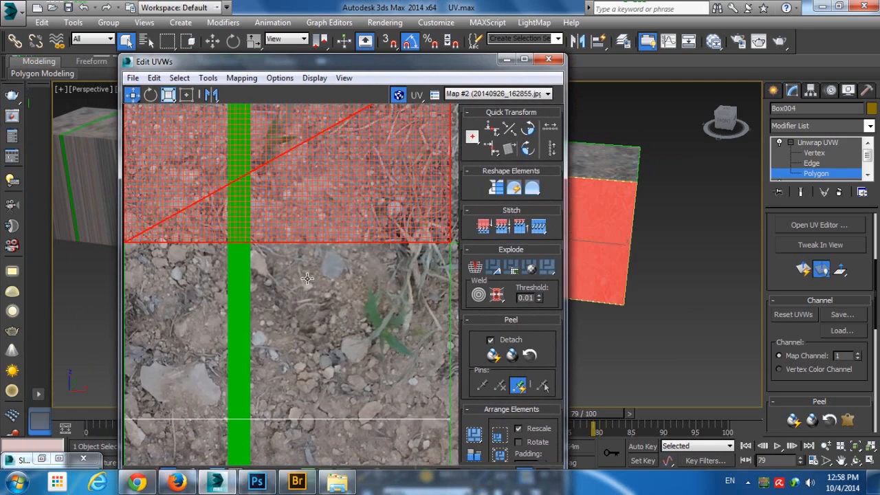
click(308, 278)
alt+middle_drag(656, 206, 703, 234)
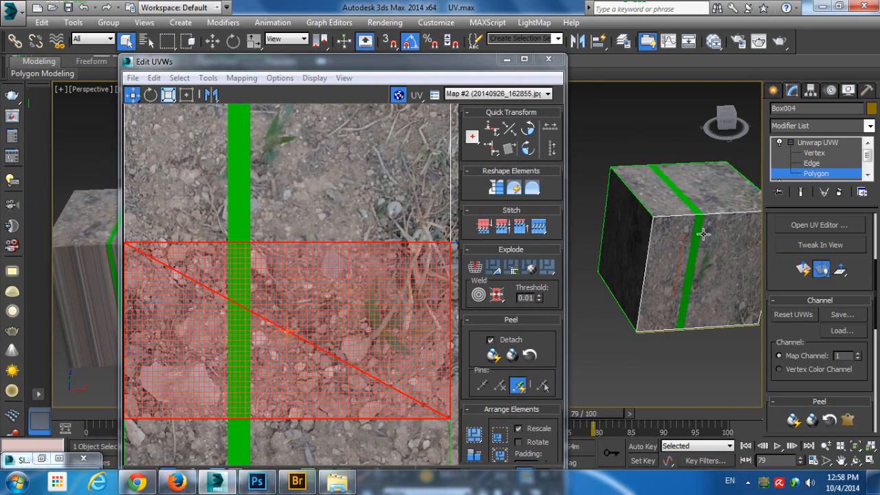
click(702, 201)
Inspect the top face's UV polygon against the photo's upper edge and green stripe, clearing the polygon selection
scroll(303, 151, down, 4)
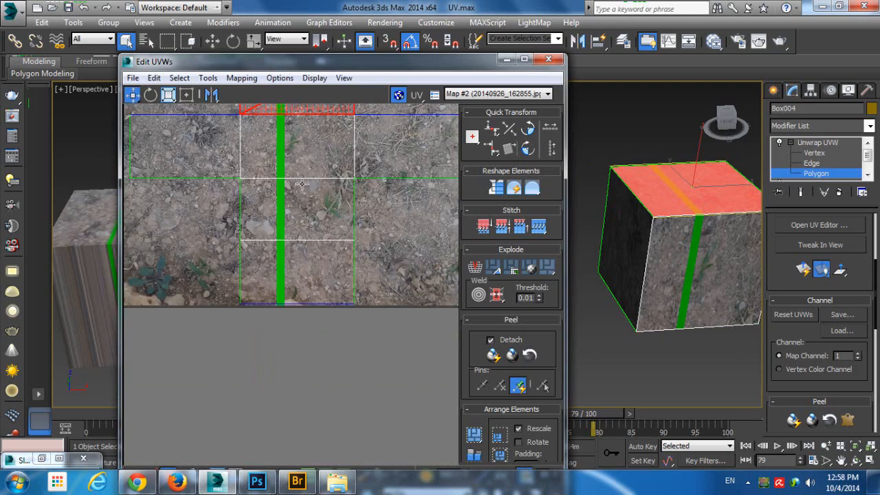
middle_drag(317, 239, 314, 391)
scroll(275, 208, up, 1)
scroll(254, 202, up, 4)
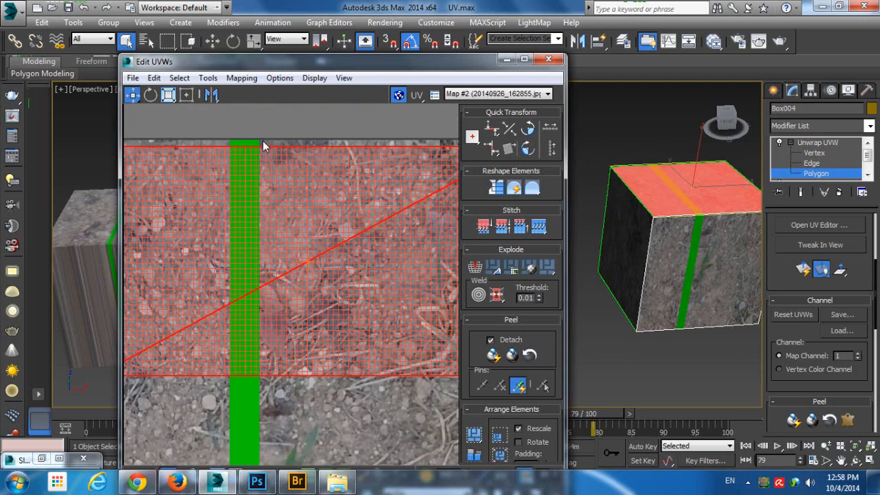
click(280, 128)
scroll(256, 198, up, 2)
scroll(256, 199, down, 2)
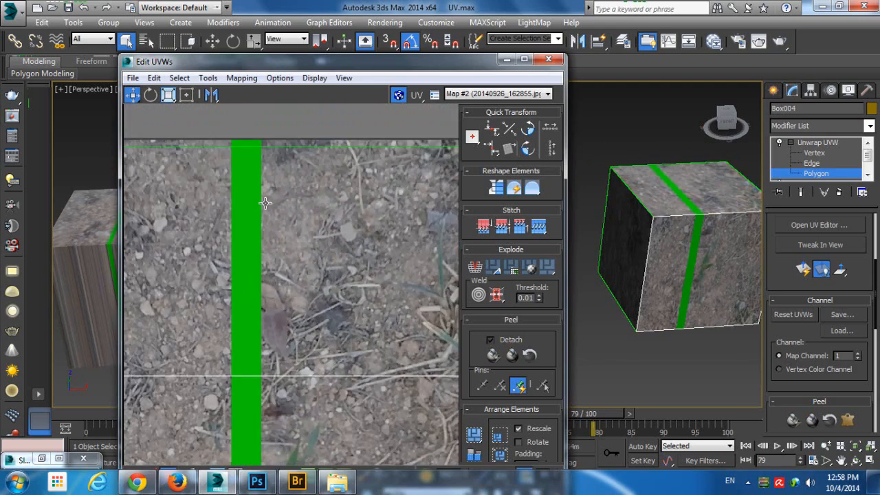
scroll(398, 213, down, 1)
Follow the green stripe down the UV layout, selecting each of the four stacked face polygons one after another
middle_drag(381, 213, 301, 209)
click(310, 207)
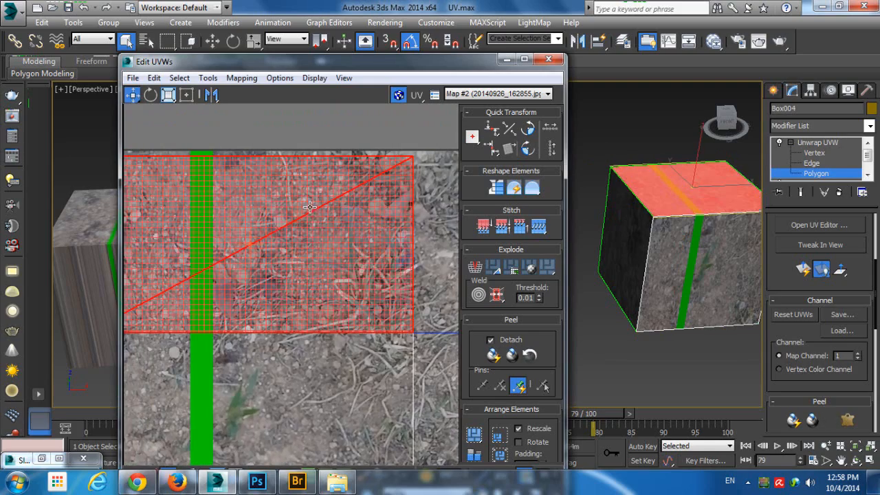
middle_drag(241, 283, 295, 158)
click(308, 268)
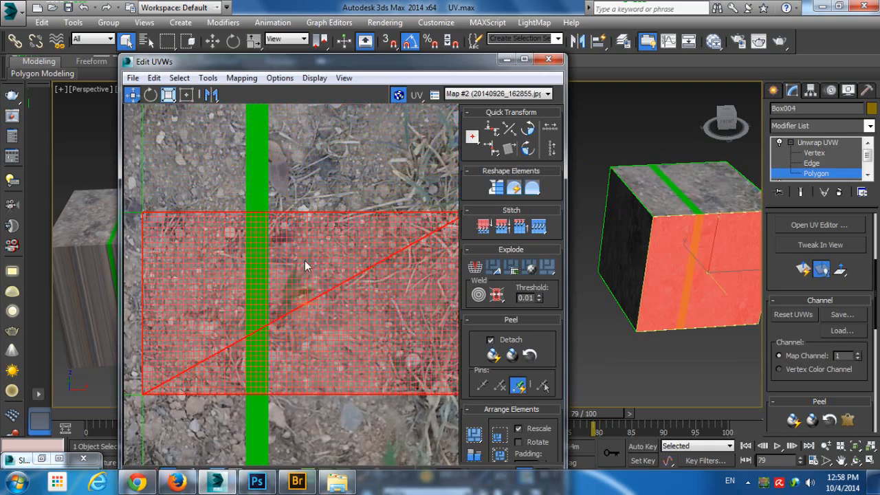
middle_drag(308, 268, 299, 126)
click(302, 278)
middle_drag(314, 283, 295, 123)
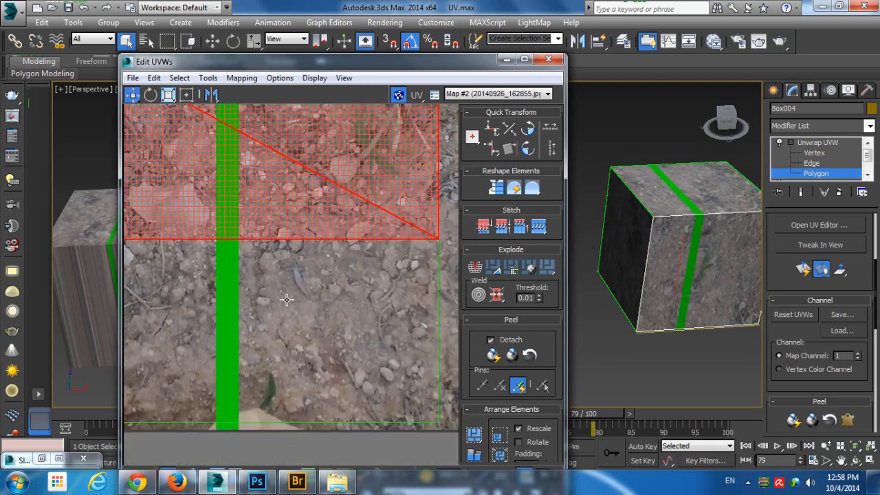
click(297, 294)
Select the side-face polygons on either side of the striped column in the UV layout
middle_drag(346, 212, 177, 420)
click(366, 214)
middle_drag(208, 243, 417, 255)
scroll(396, 253, down, 2)
scroll(337, 238, down, 2)
click(192, 211)
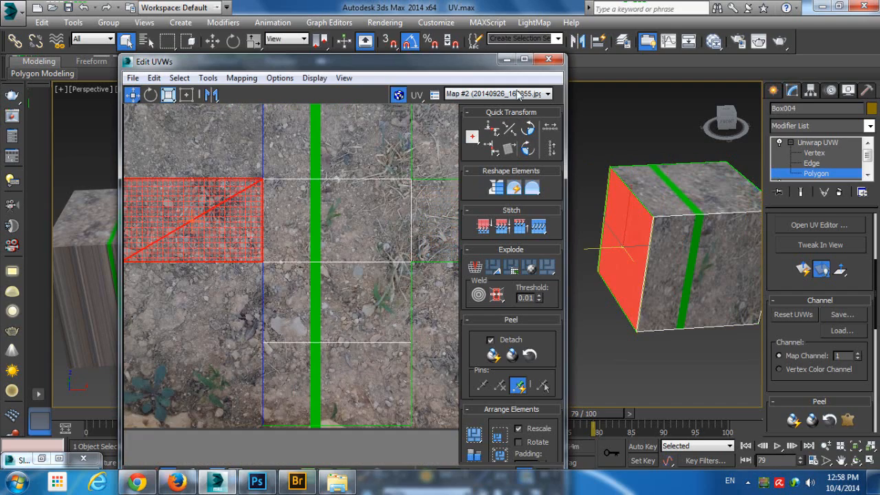
Close the UV editor, cancel access to the UVW Map modifier beneath Unwrap UVW, and deselect the box
click(550, 60)
click(814, 179)
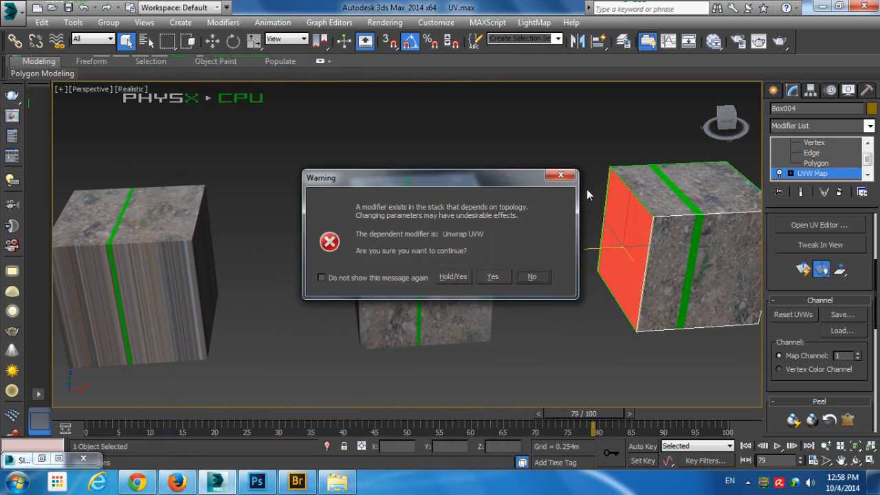
click(561, 175)
click(616, 145)
click(790, 174)
click(550, 158)
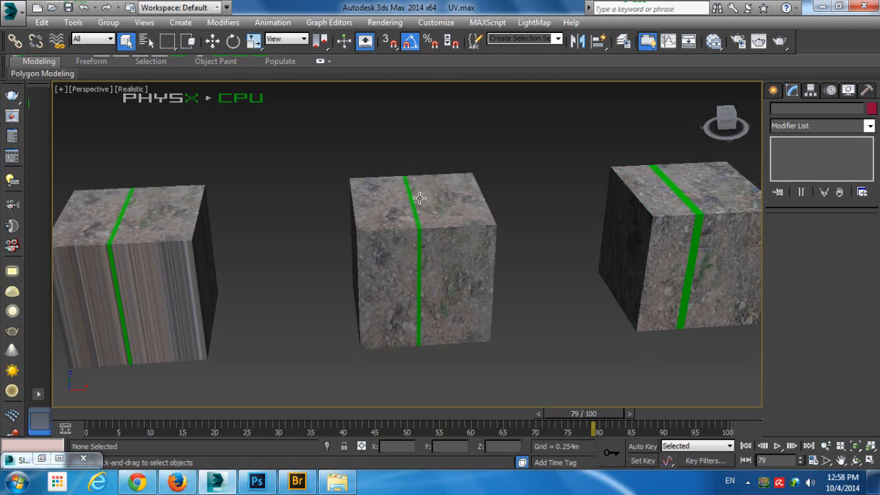